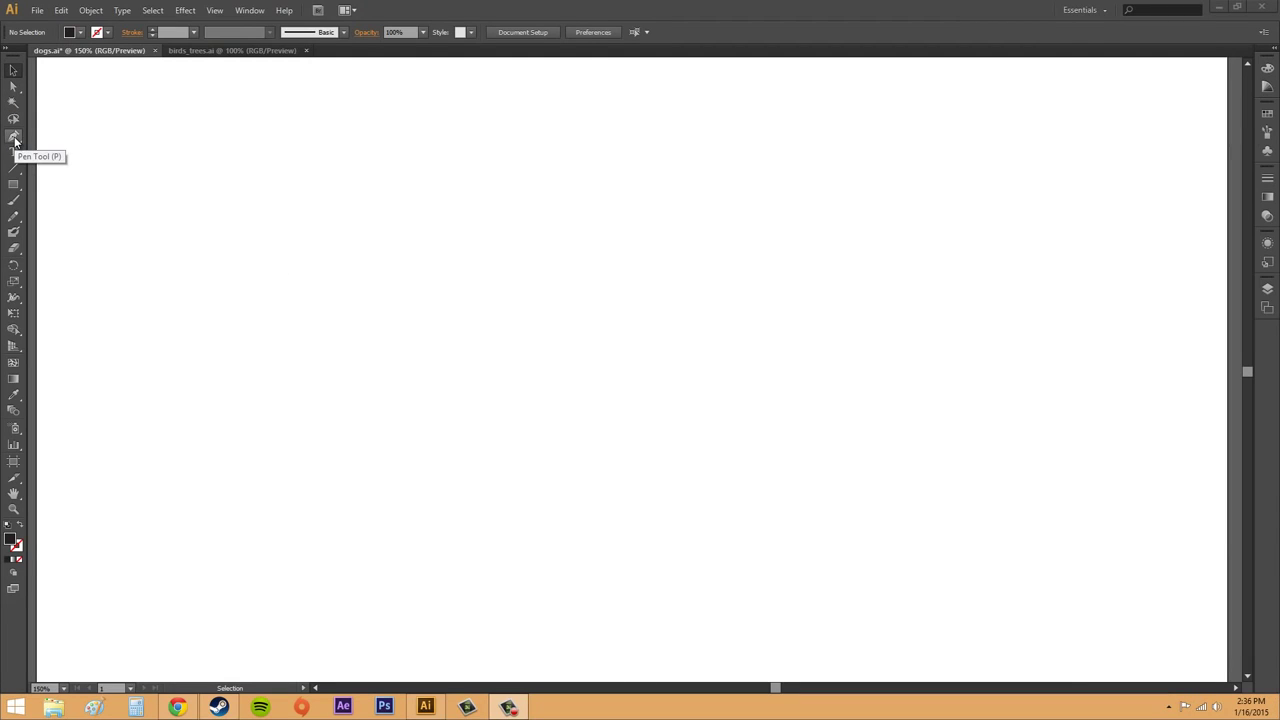
# - Draw a straight horizontal line about 394 px long with the Pen tool, ending the path back on its starting anchor
pyautogui.click(14, 138)
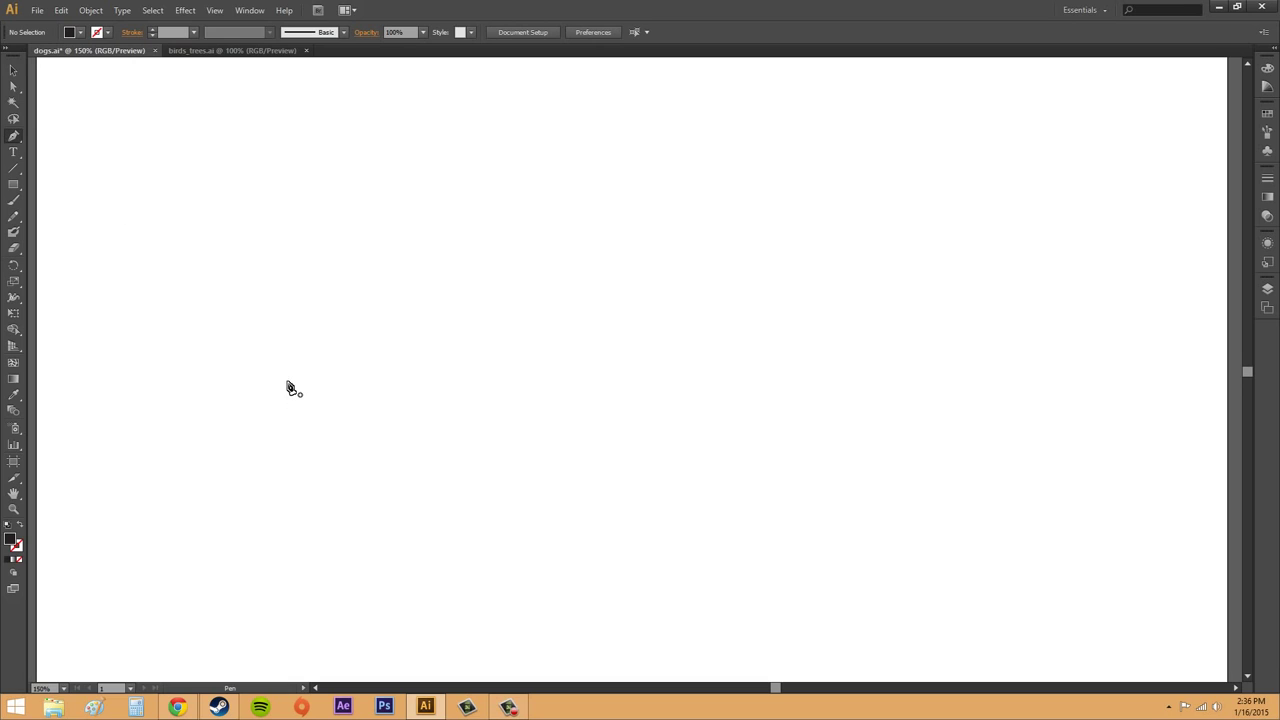
pyautogui.click(280, 347)
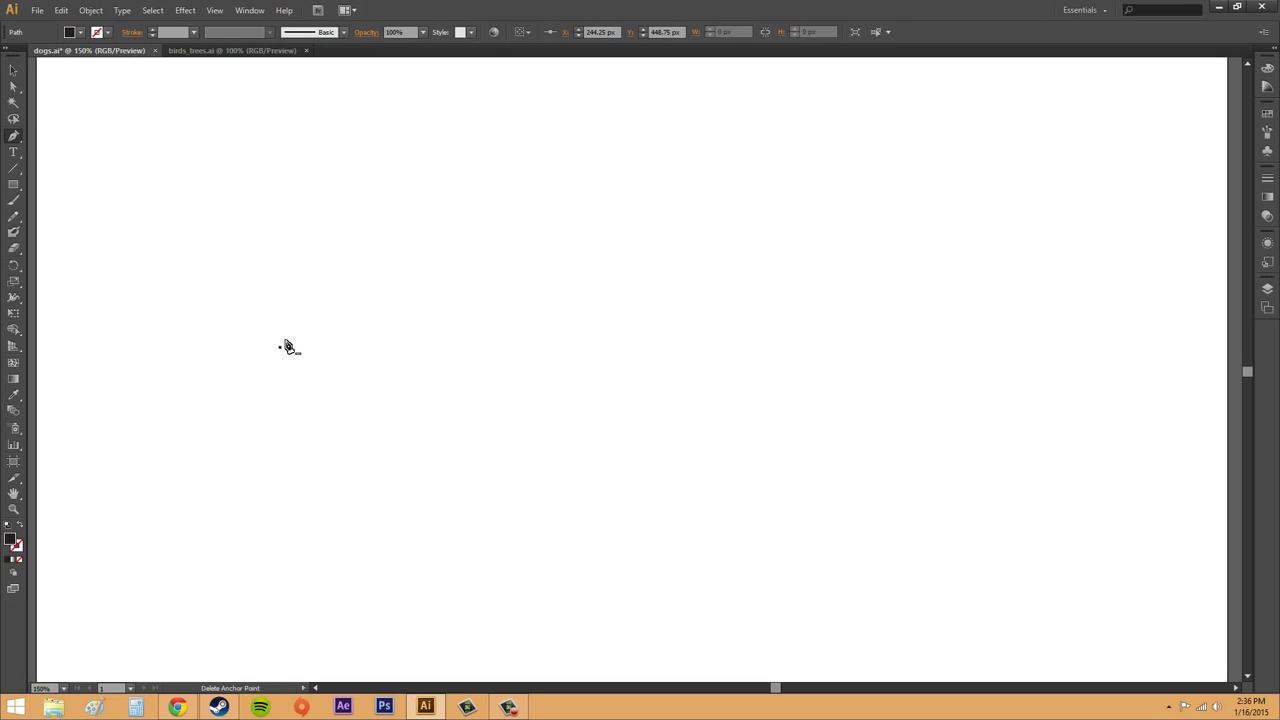
pyautogui.click(674, 347)
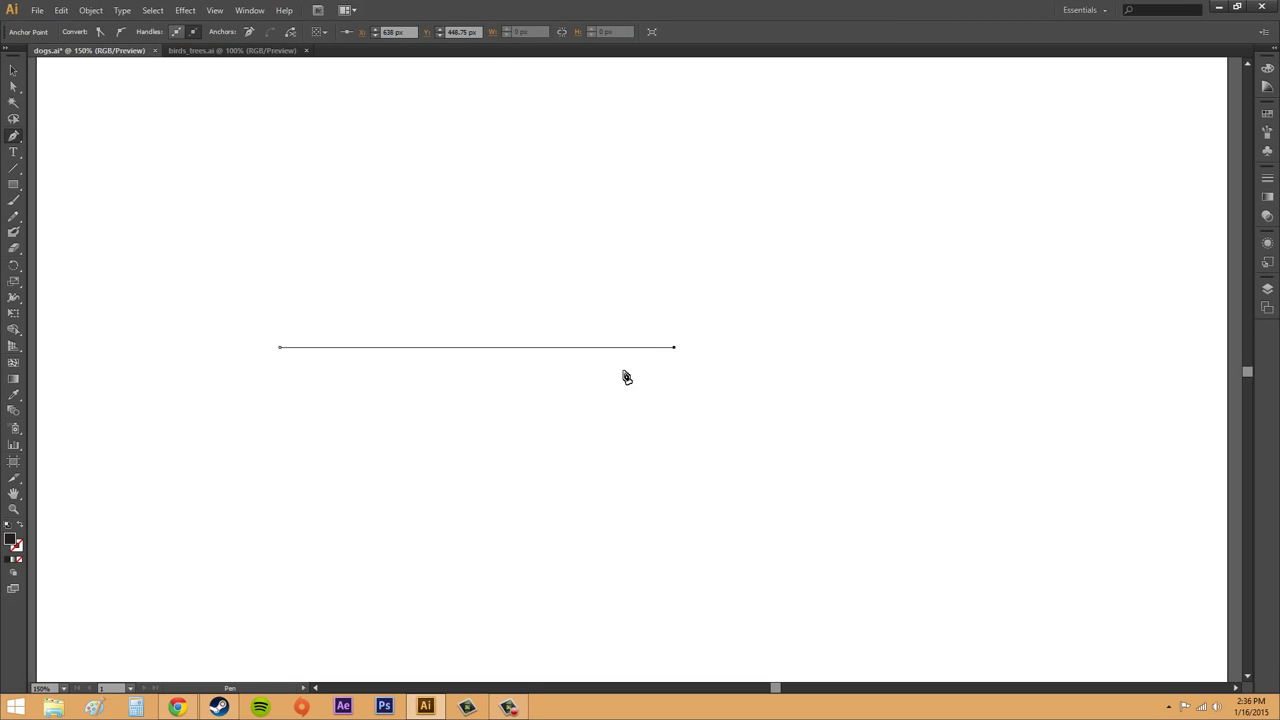
pyautogui.click(279, 348)
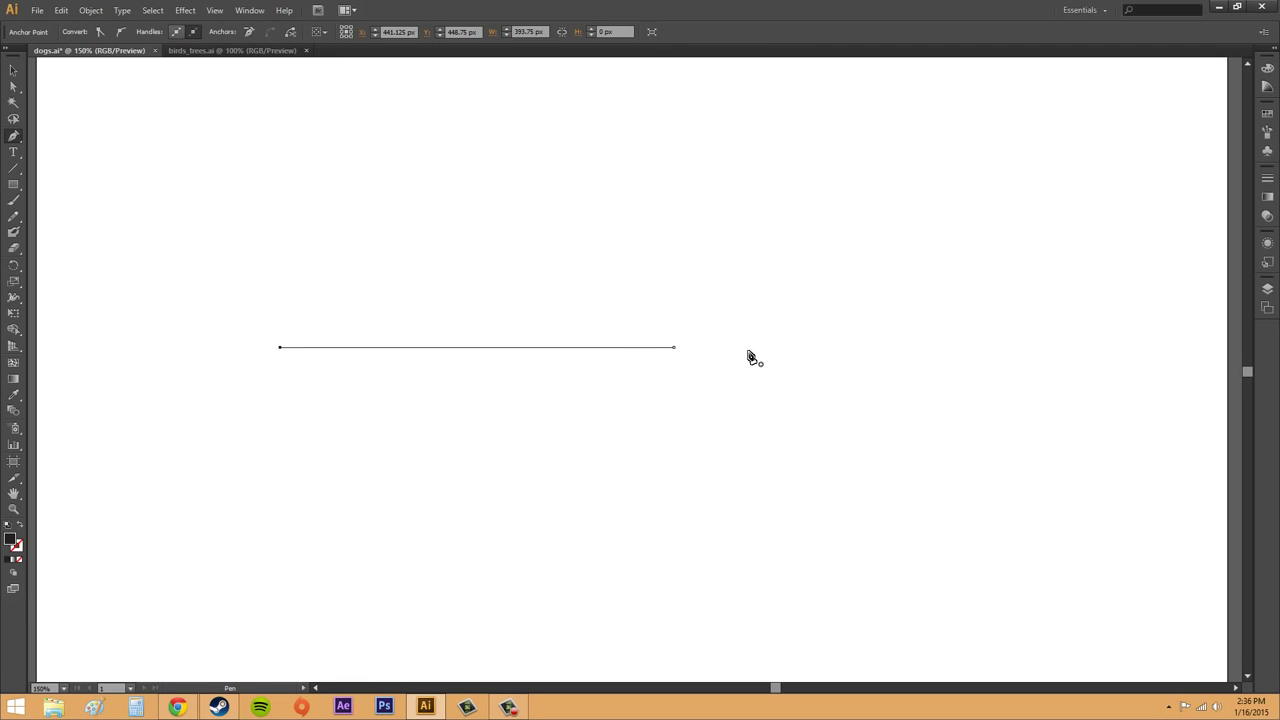
# - Draw an S-shaped curved path about 244 px wide and 225 px high with three Pen tool anchor points, rising to the right
pyautogui.click(618, 572)
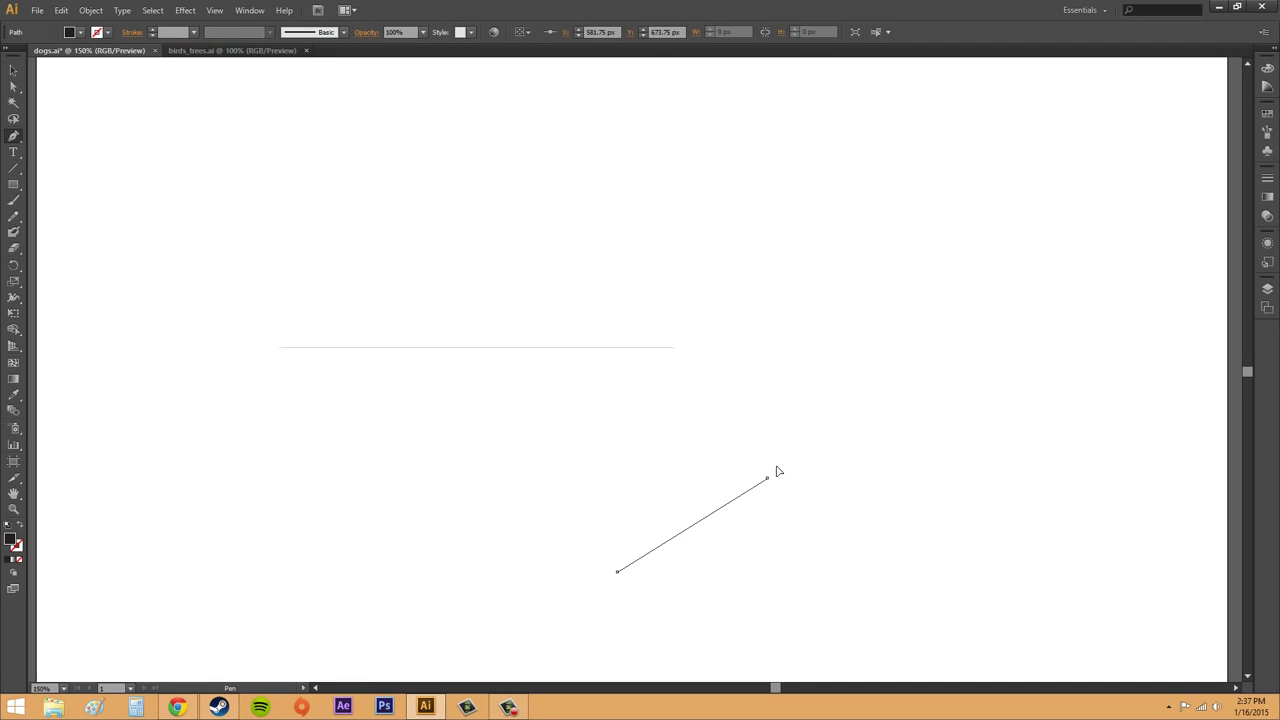
pyautogui.moveTo(767, 478); pyautogui.dragTo(767, 441)
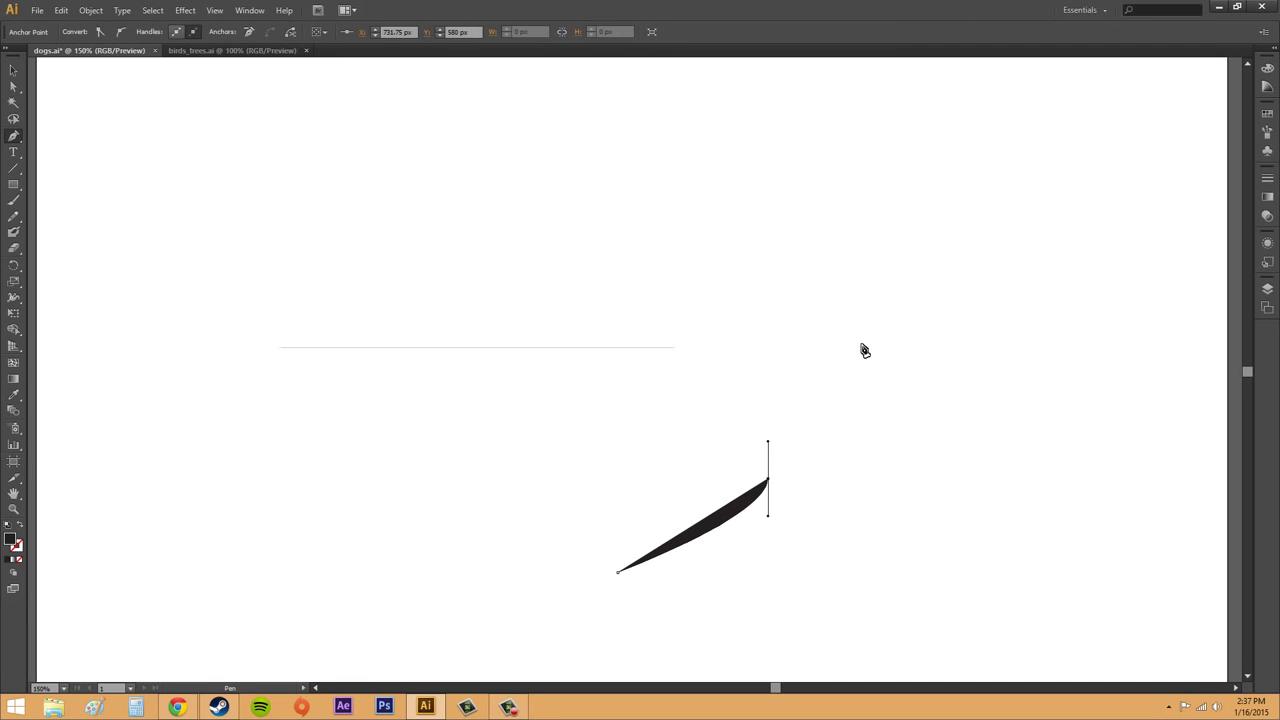
pyautogui.moveTo(861, 348); pyautogui.dragTo(917, 337)
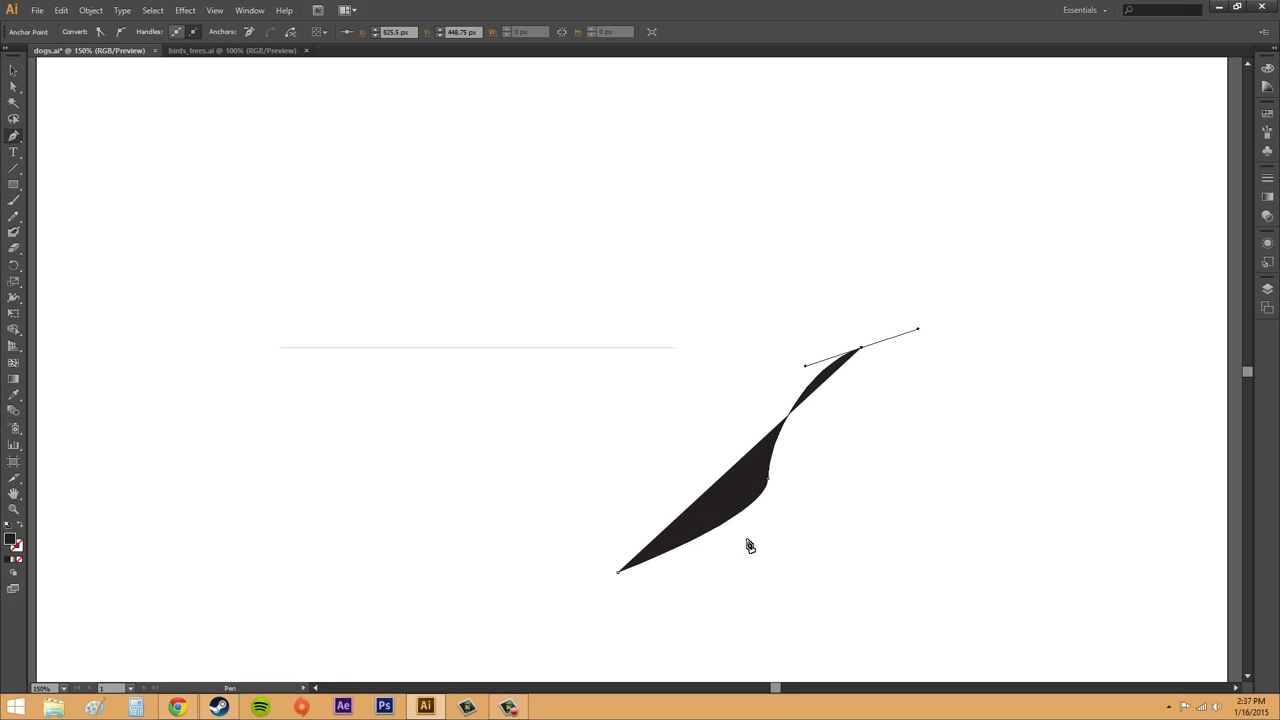
# - Swap the curved path's fill and stroke so it has a dark outline and no fill, and deselect it
pyautogui.click(18, 543)
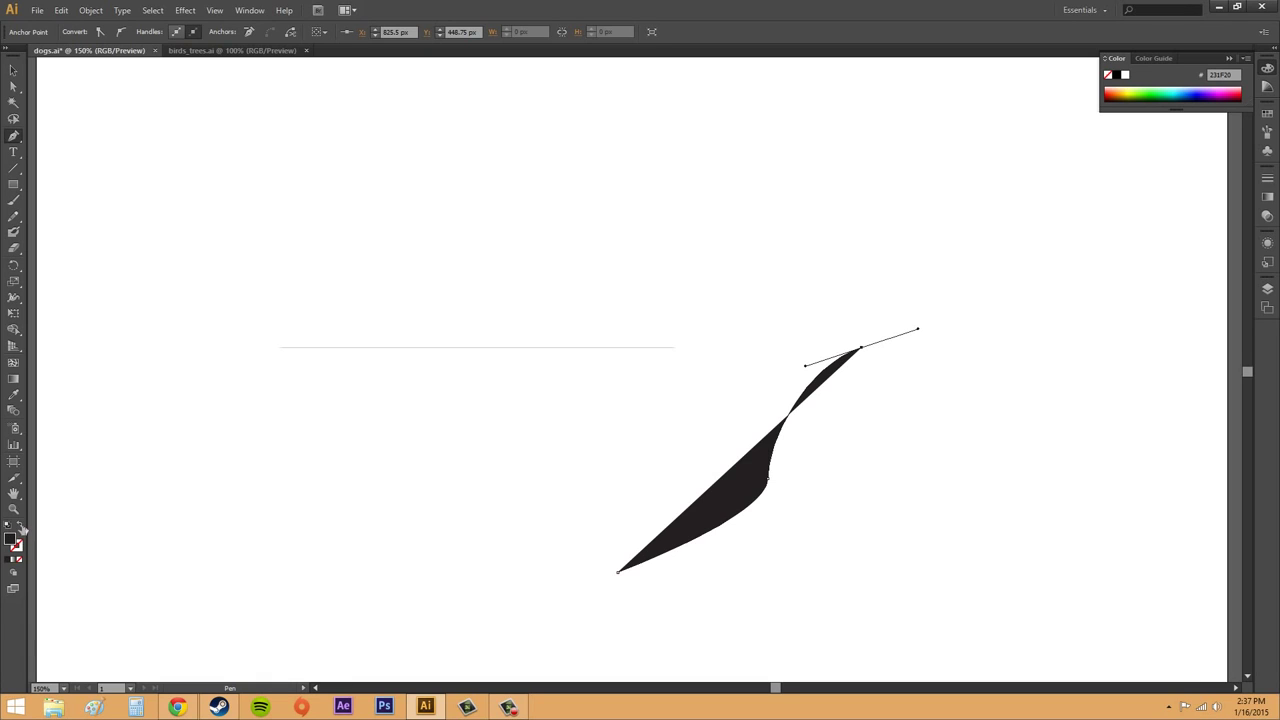
pyautogui.click(20, 530)
pyautogui.click(16, 72)
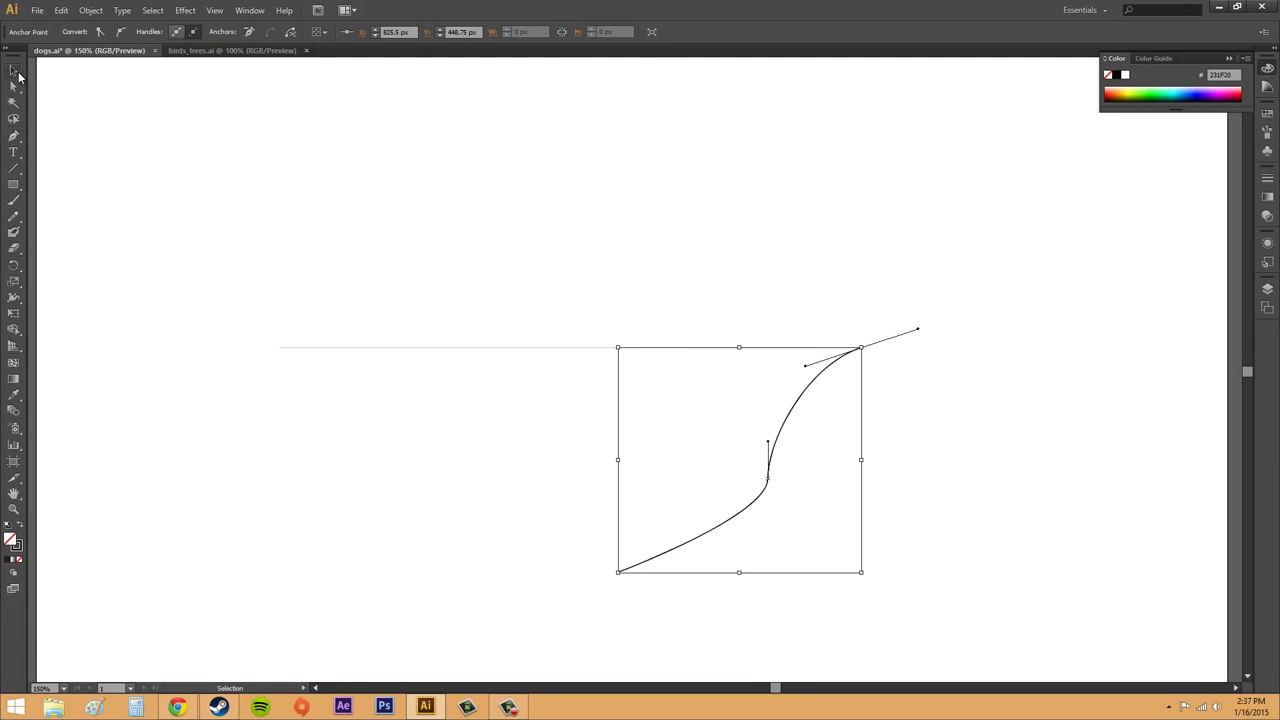
pyautogui.click(1148, 467)
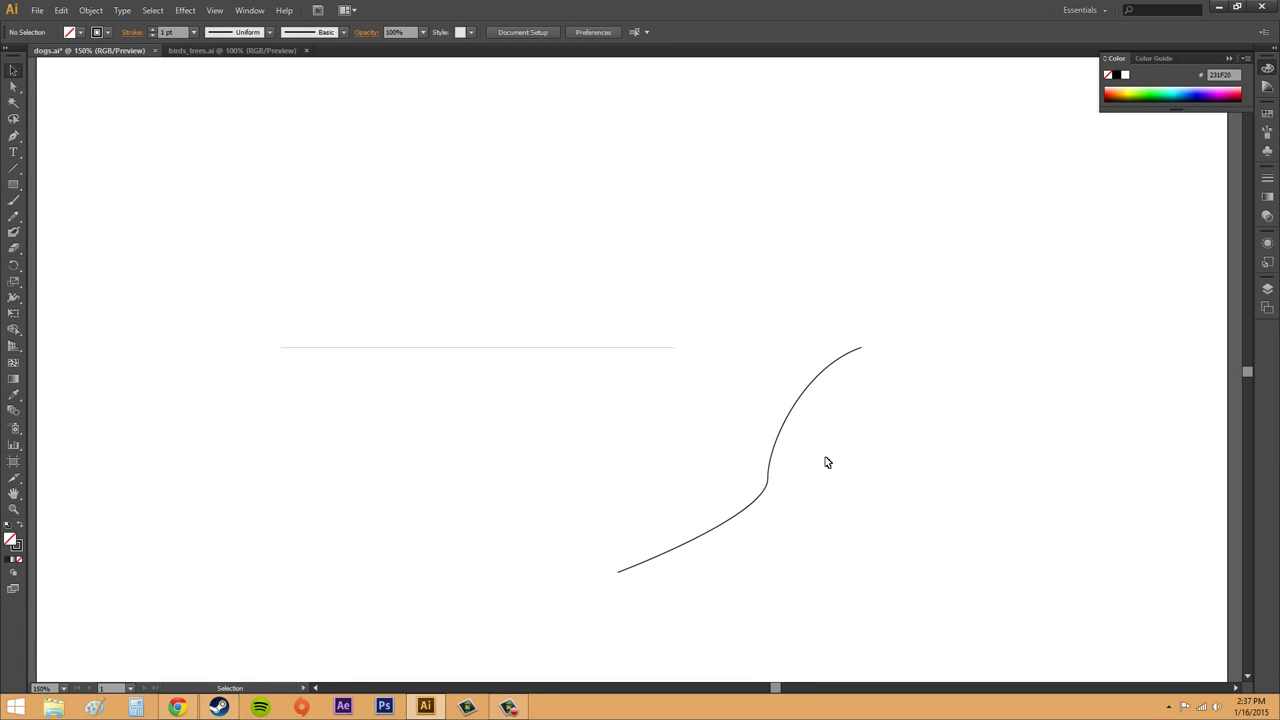
# - Select the curved path and the straight line in turn as whole objects, and clear the selection
pyautogui.click(769, 486)
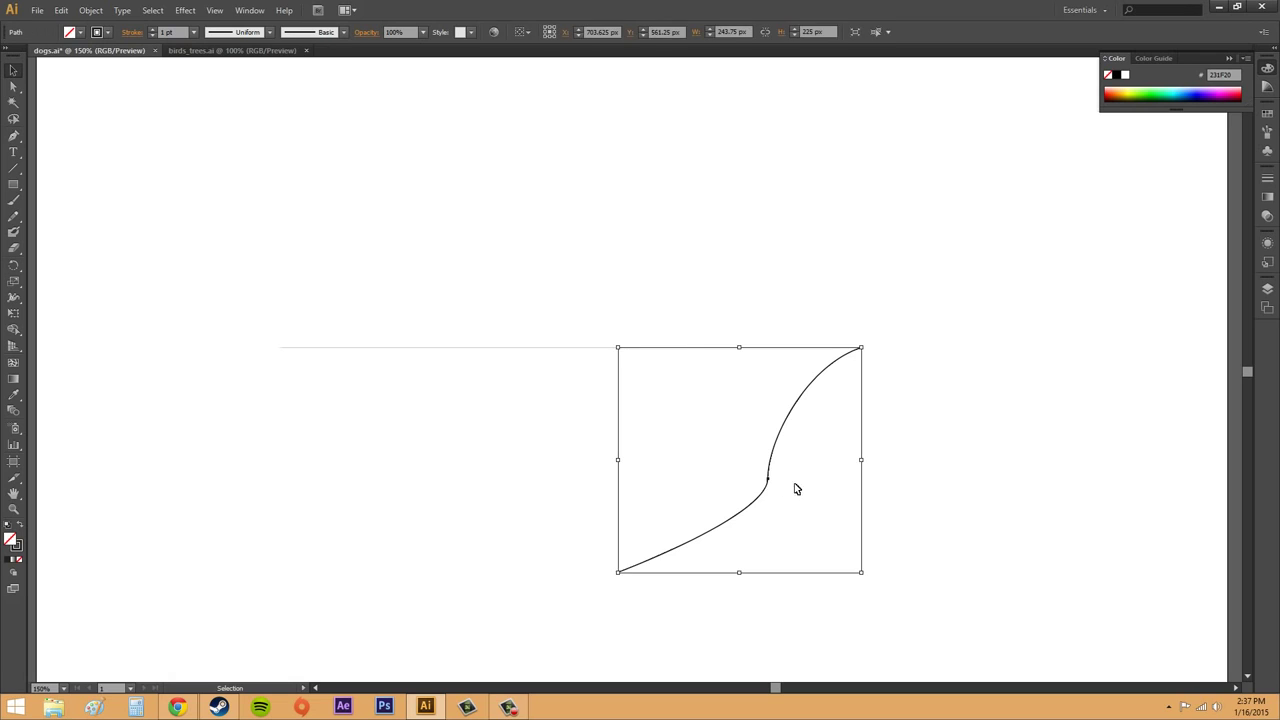
pyautogui.click(971, 481)
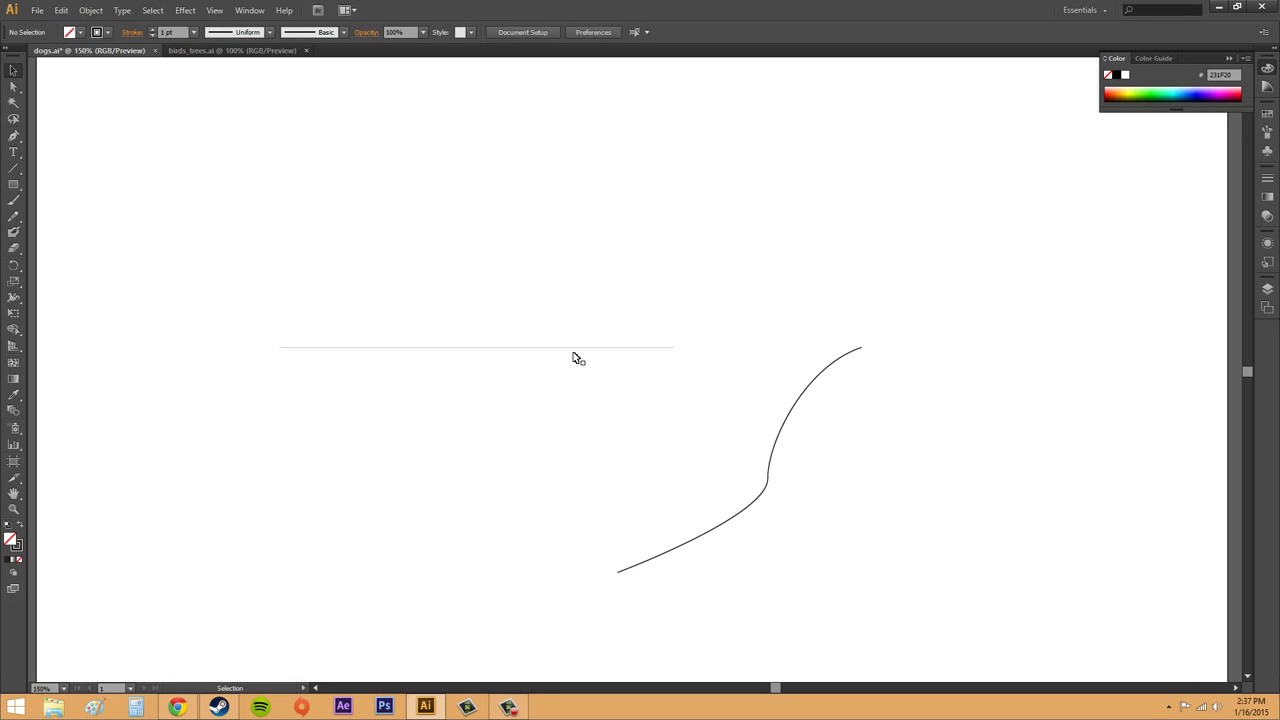
pyautogui.click(616, 349)
pyautogui.click(589, 413)
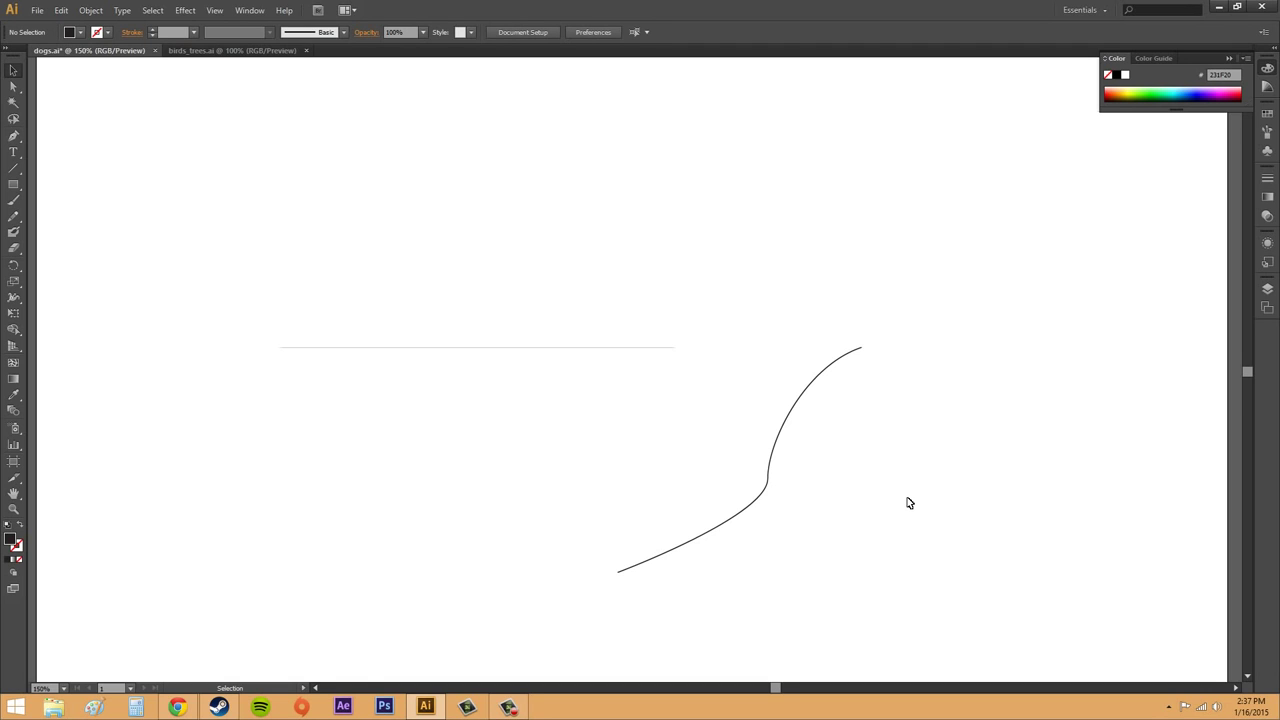
pyautogui.click(778, 445)
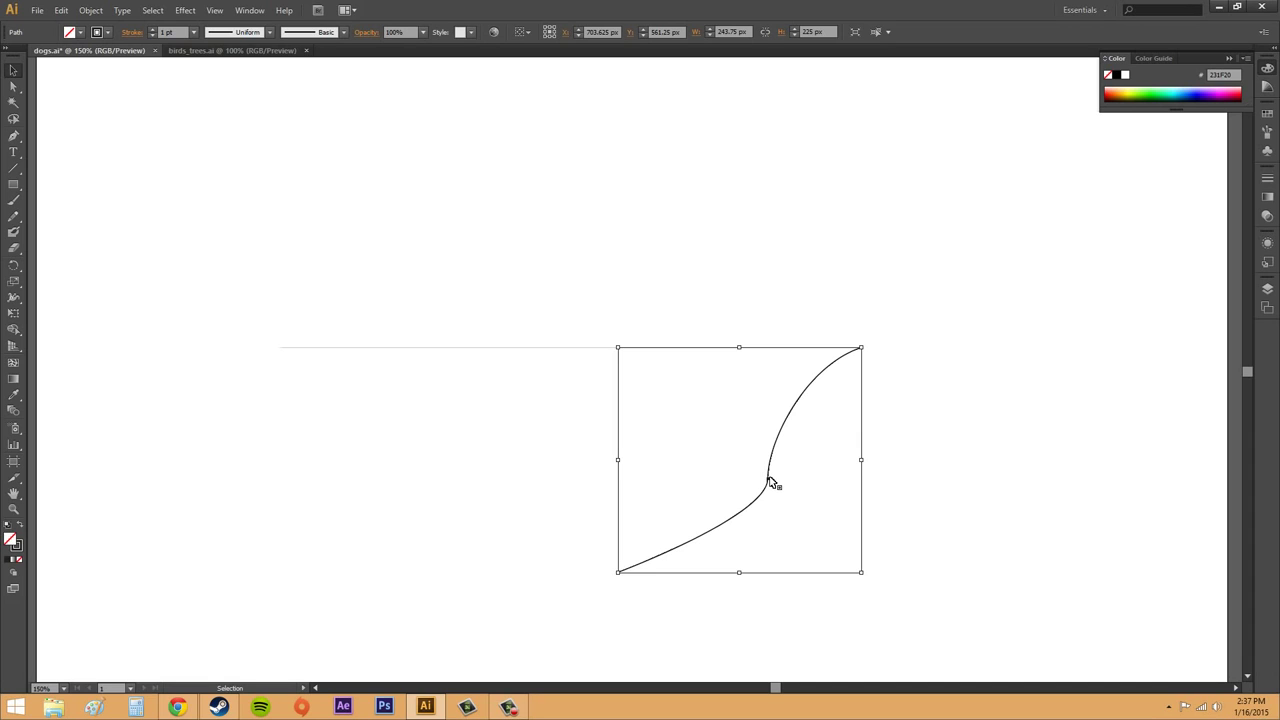
pyautogui.hotkey('ctrl', 'shift', 'a')
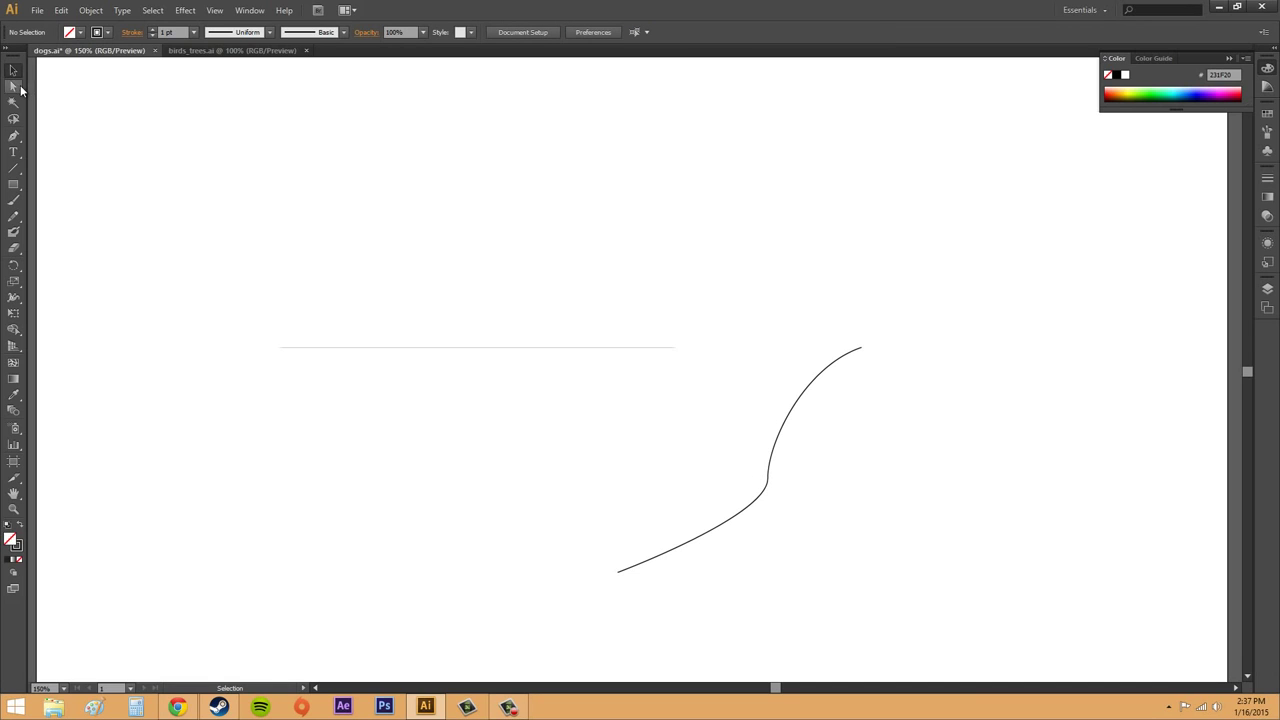
# - Examine the curve's individual anchor points and handles with the Direct Selection tool: middle point, upper end and lower end
pyautogui.click(13, 87)
pyautogui.click(768, 482)
pyautogui.moveTo(740, 449); pyautogui.dragTo(806, 499)
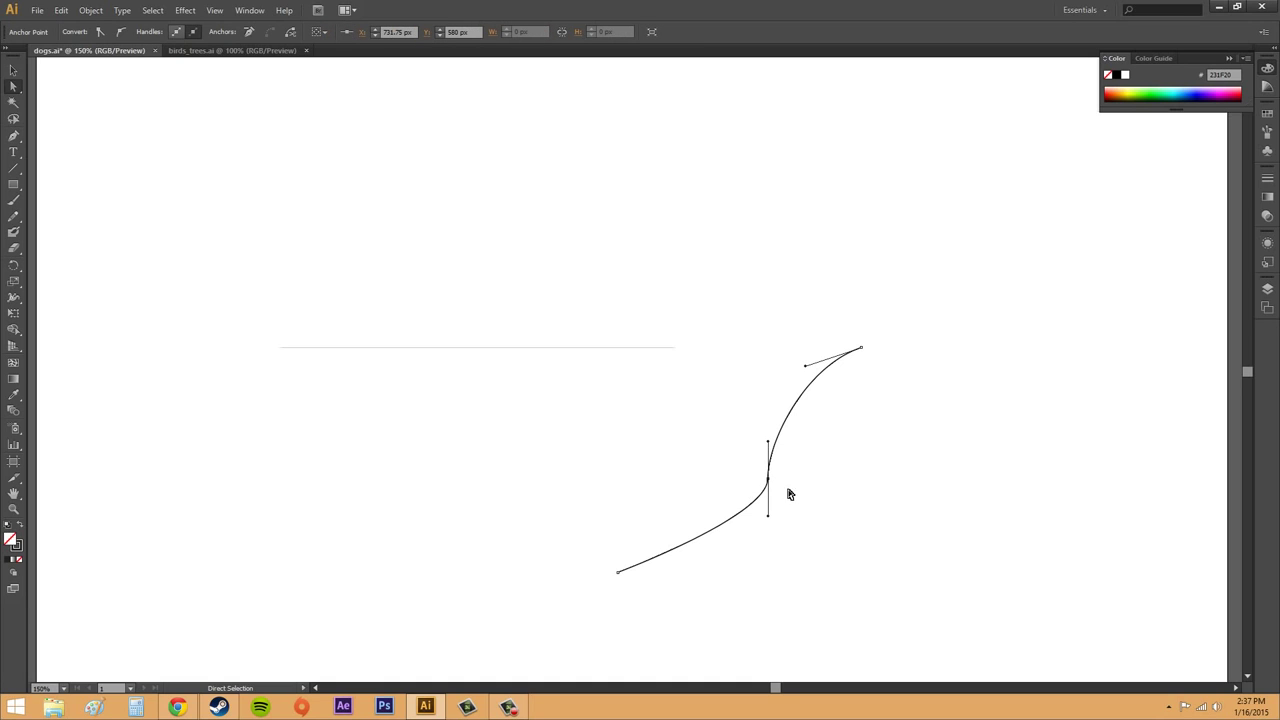
pyautogui.moveTo(832, 327); pyautogui.dragTo(908, 368)
pyautogui.moveTo(568, 540); pyautogui.dragTo(678, 607)
pyautogui.press('Delete')
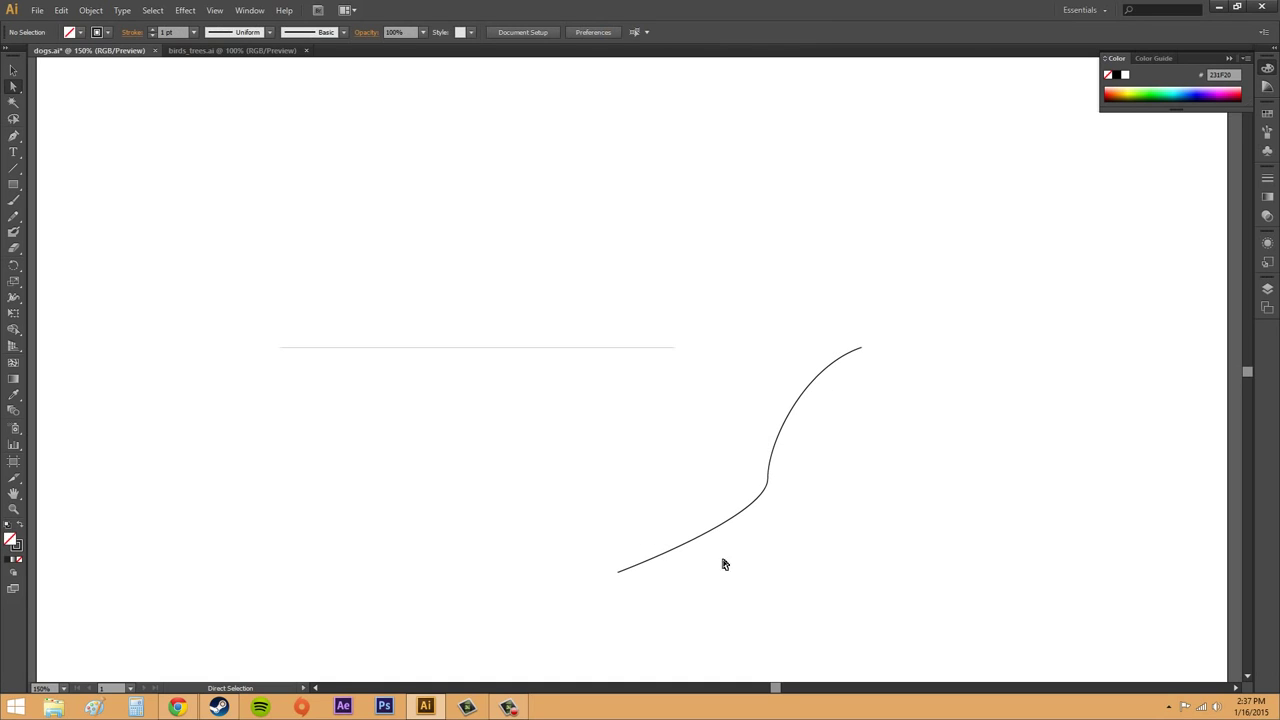
# - Reshape the curve by moving its middle anchor point up and to the left and tilting its direction handles
pyautogui.click(775, 447)
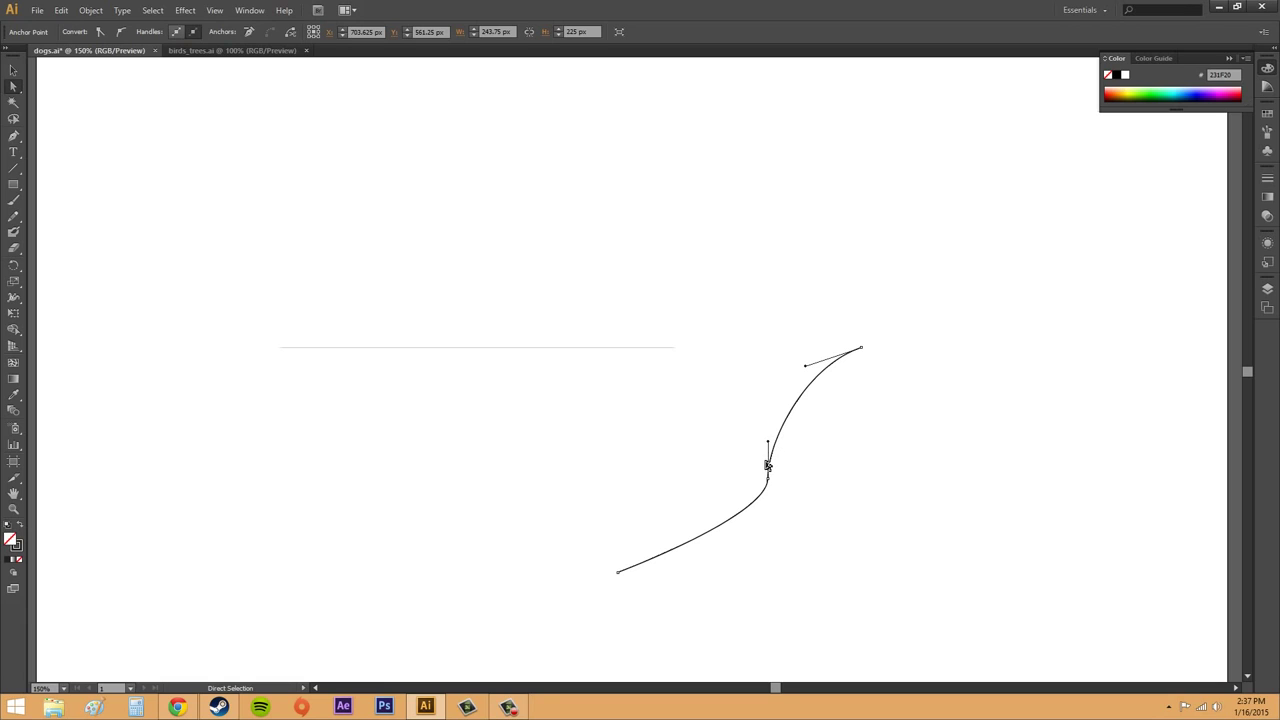
pyautogui.click(769, 480)
pyautogui.moveTo(772, 483); pyautogui.dragTo(749, 496)
pyautogui.click(851, 490)
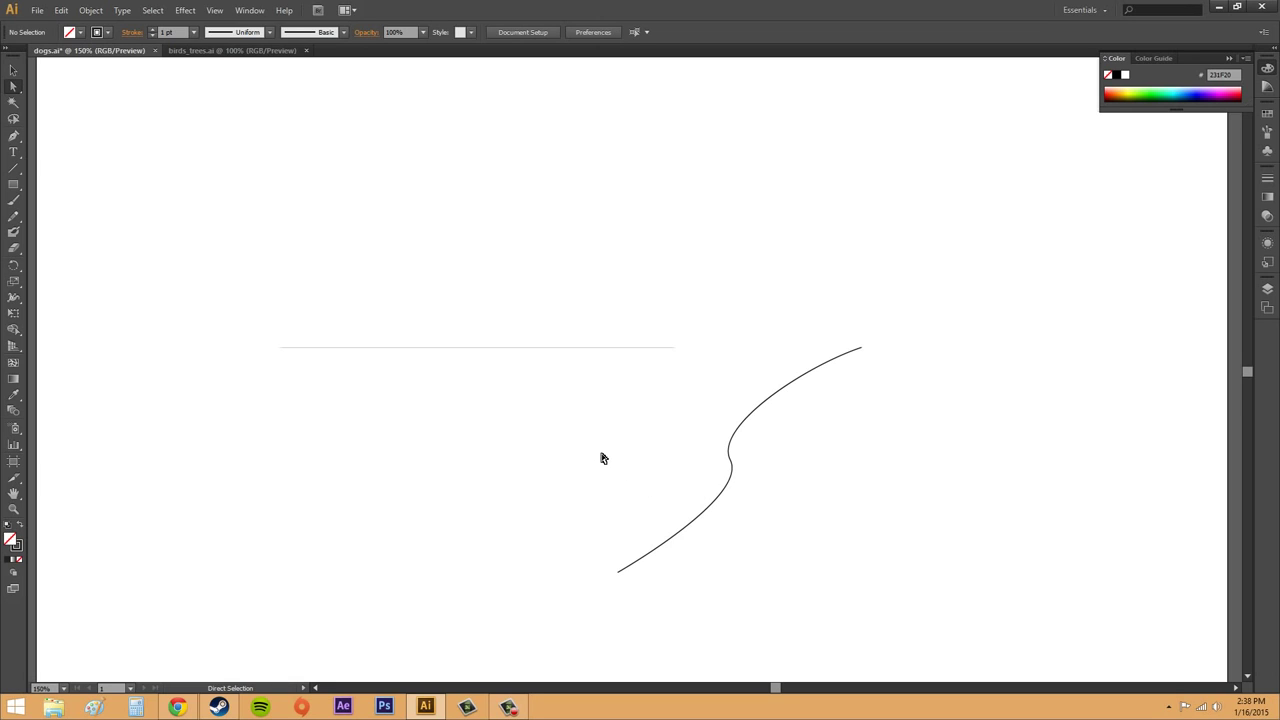
# - Draw a closed, downward-pointing triangle about 338 px wide and 131 px high above the curve with the Pen tool
pyautogui.click(15, 138)
pyautogui.click(542, 141)
pyautogui.click(749, 271)
pyautogui.click(875, 139)
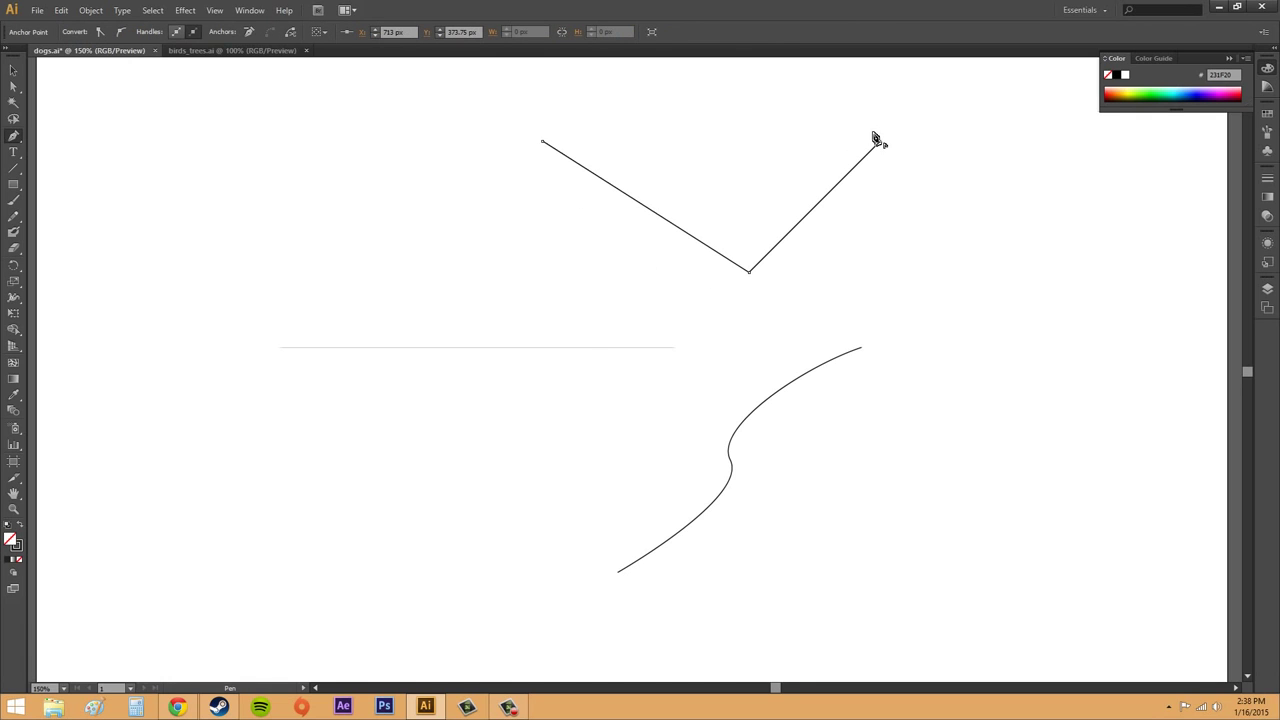
pyautogui.click(543, 142)
pyautogui.click(13, 69)
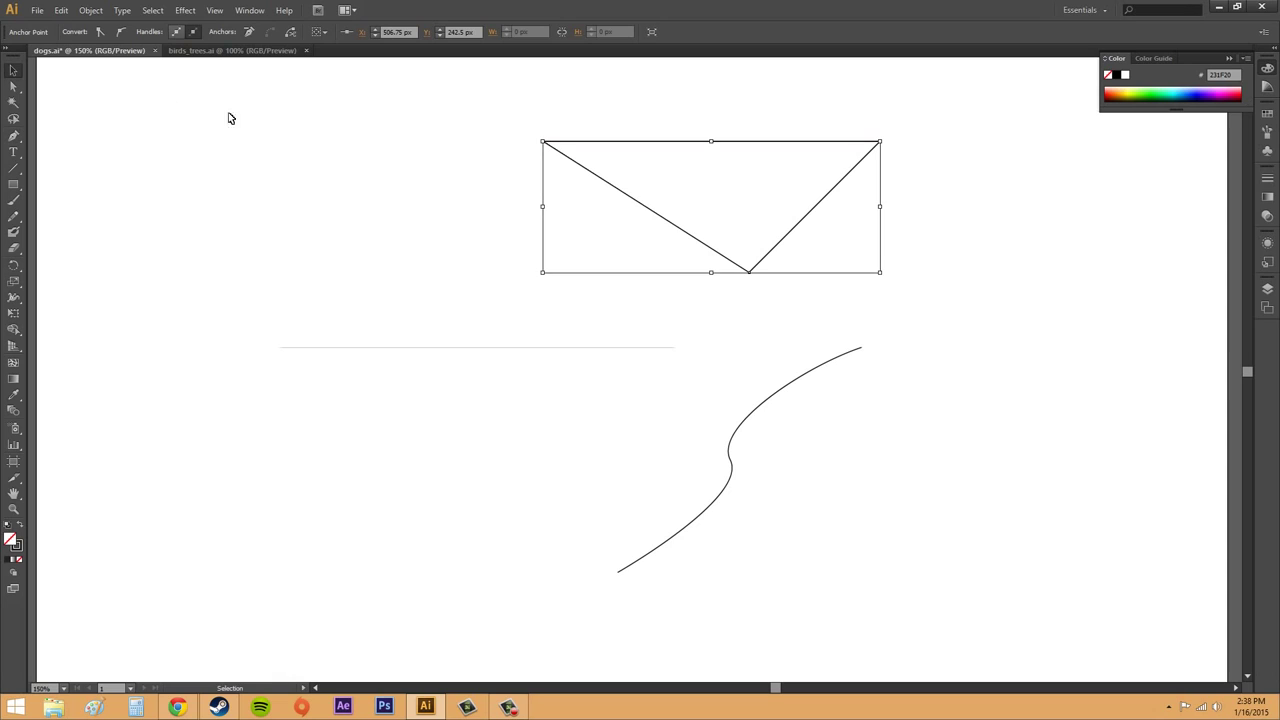
# - Move only the triangle's bottom anchor point about 19 px to the left
pyautogui.click(15, 88)
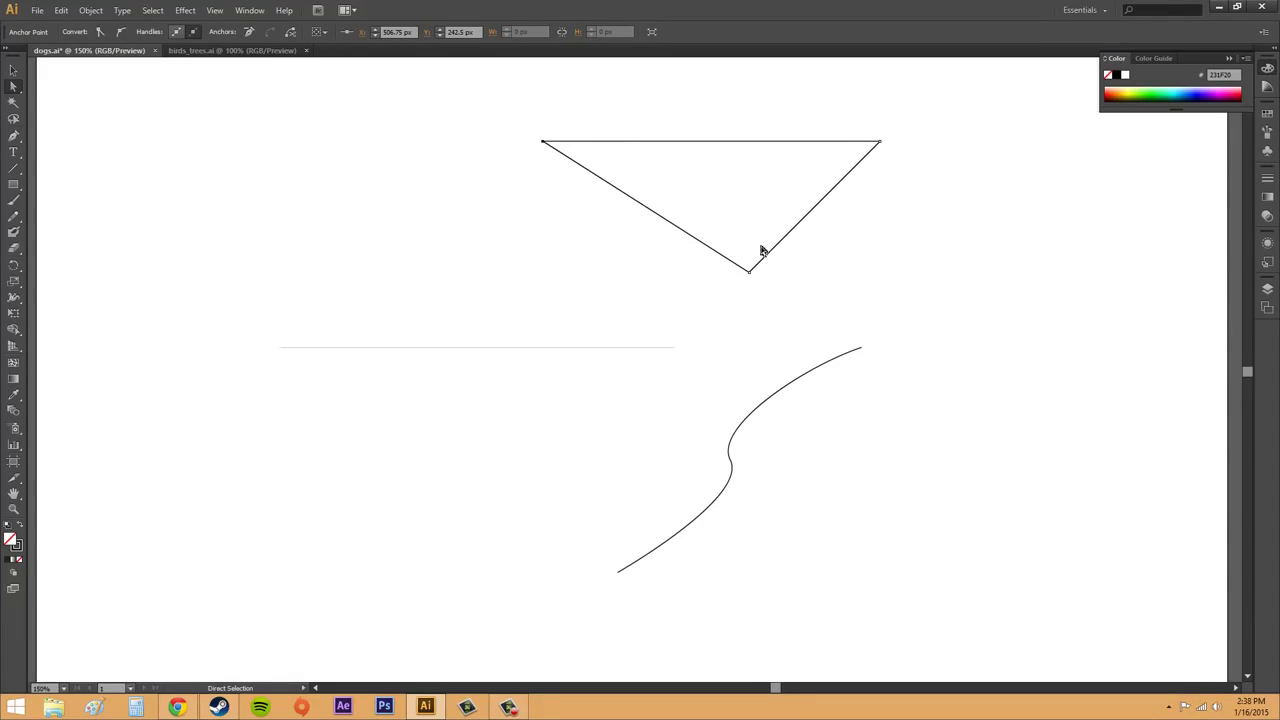
pyautogui.moveTo(752, 274); pyautogui.dragTo(728, 284)
pyautogui.click(885, 286)
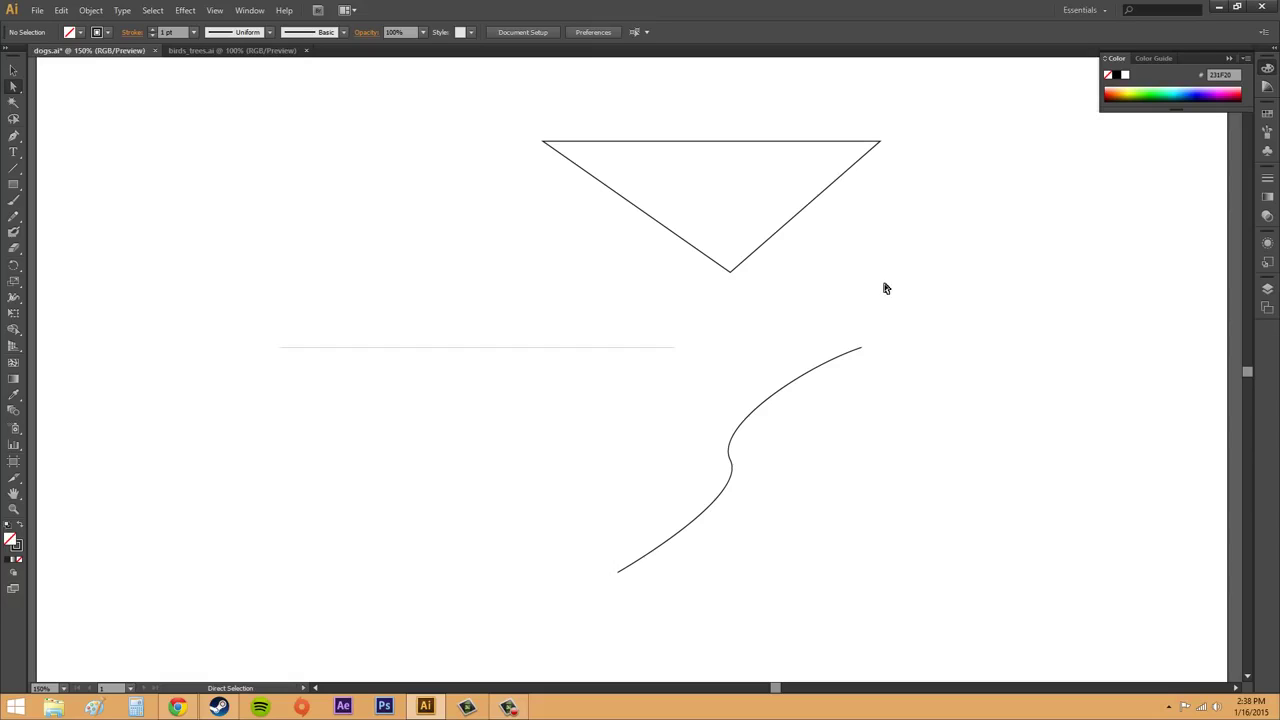
# - Compare the curve's smooth middle anchor with the triangle's bottom corner anchor by selecting each one
pyautogui.click(733, 463)
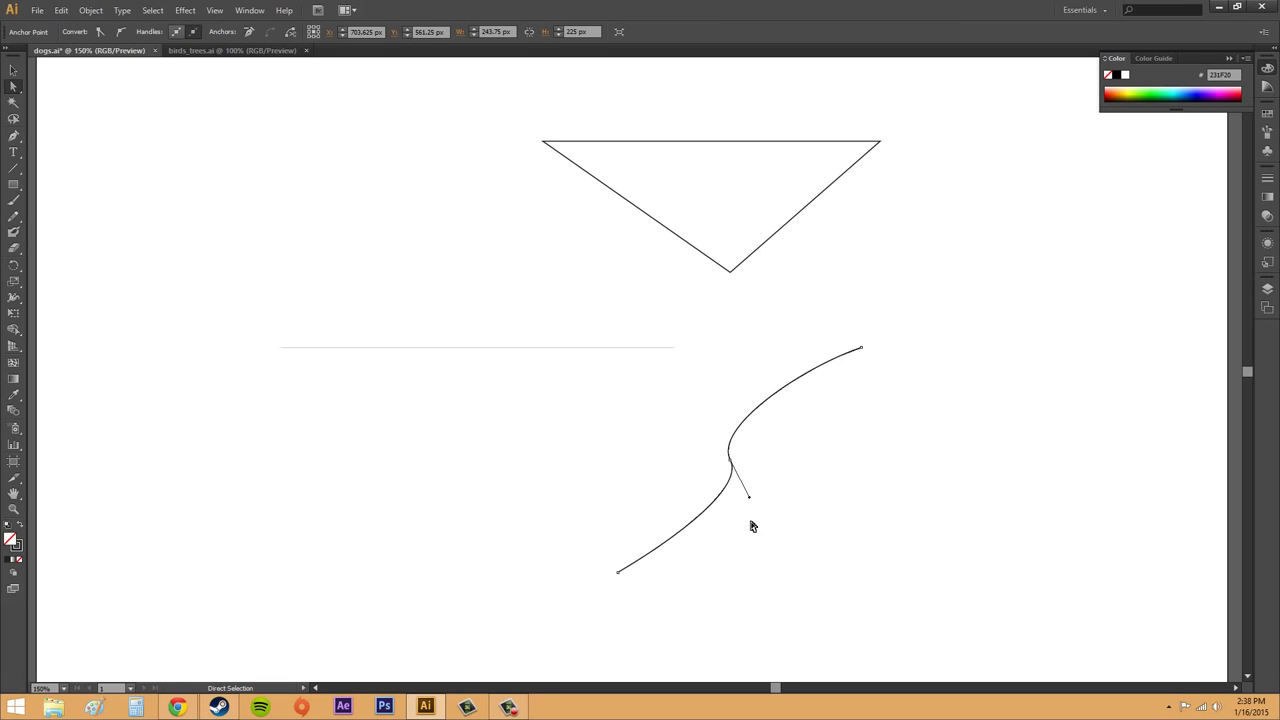
pyautogui.click(745, 270)
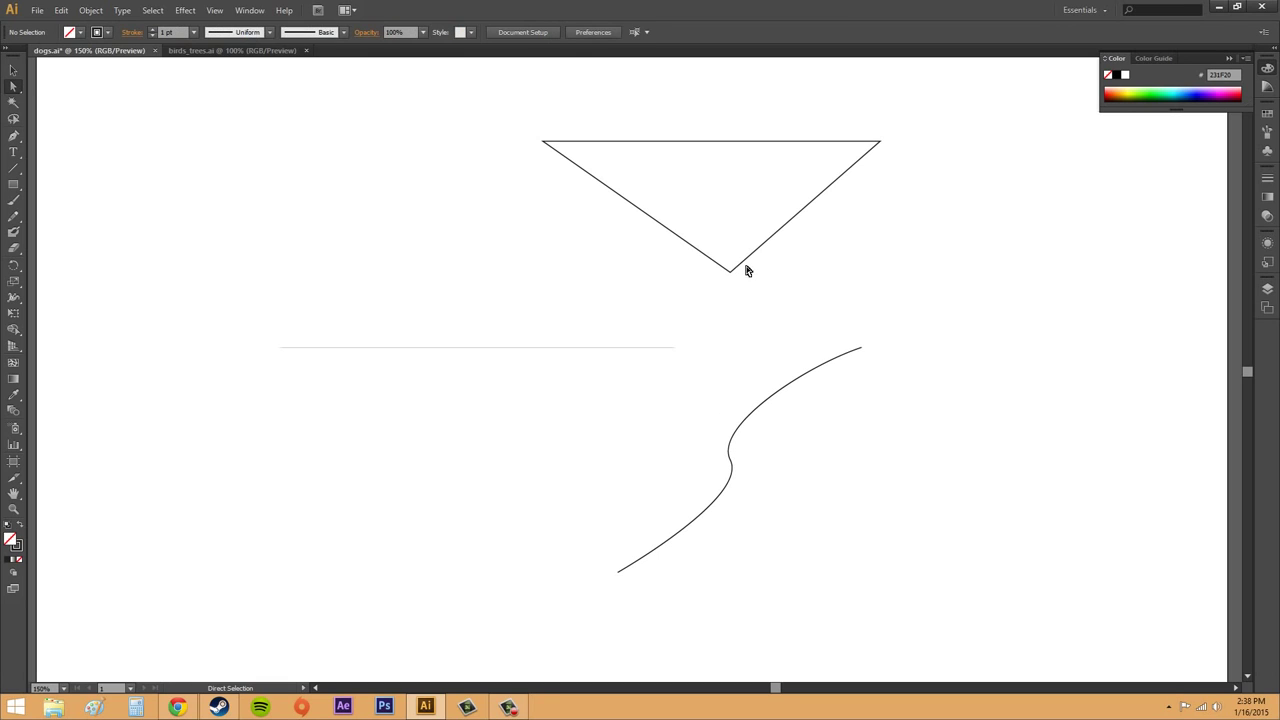
pyautogui.click(731, 273)
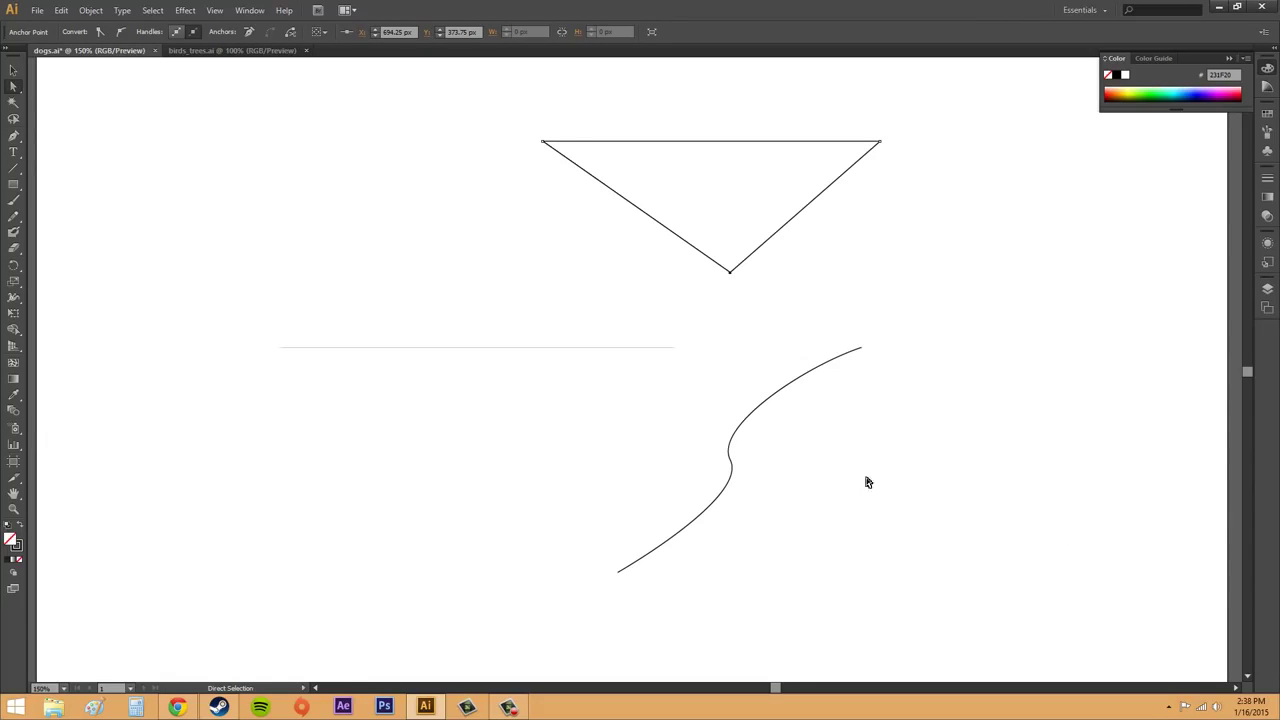
# - Scale the whole triangle down from its lower-left corner to about 300 px wide and 113 px high
pyautogui.click(13, 70)
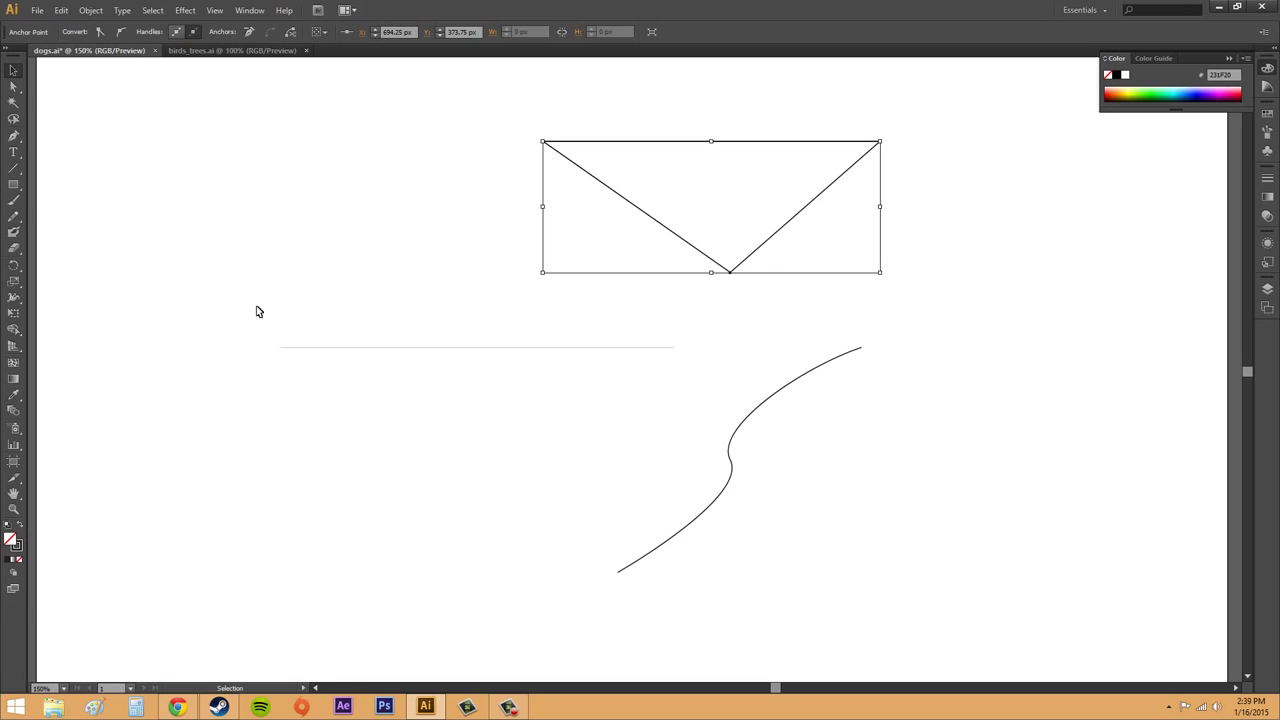
pyautogui.click(446, 146)
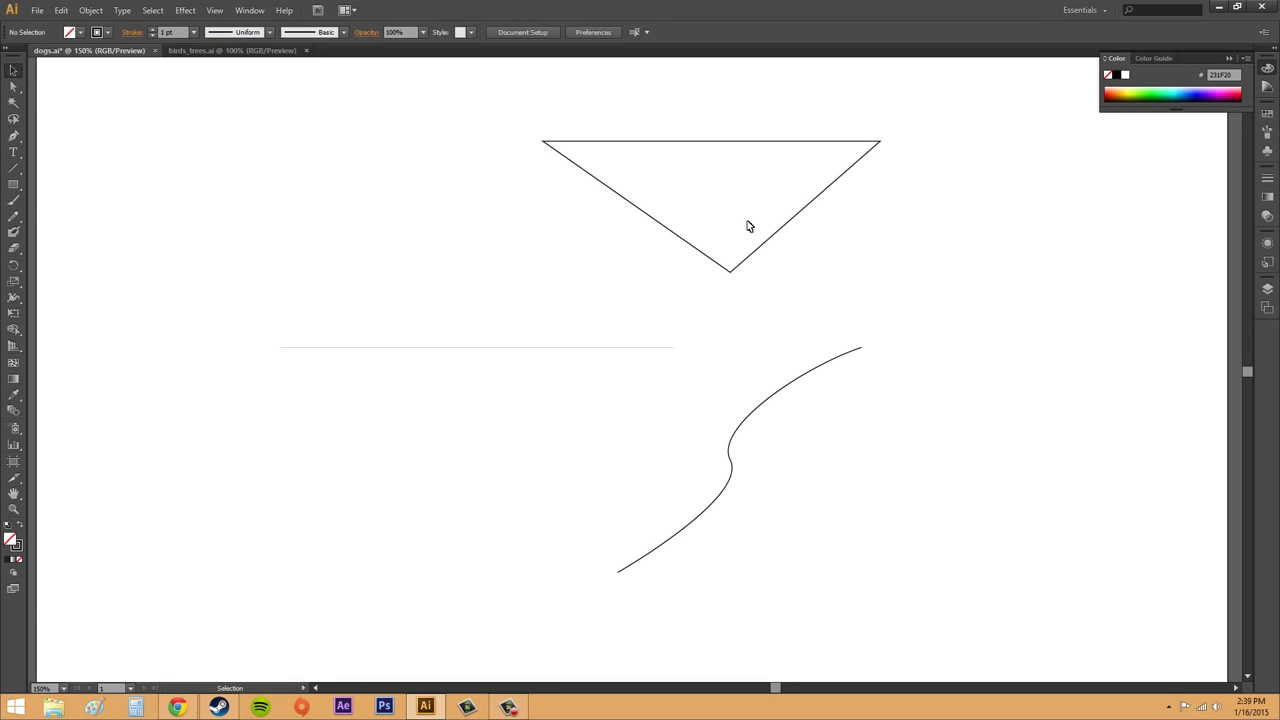
pyautogui.click(729, 142)
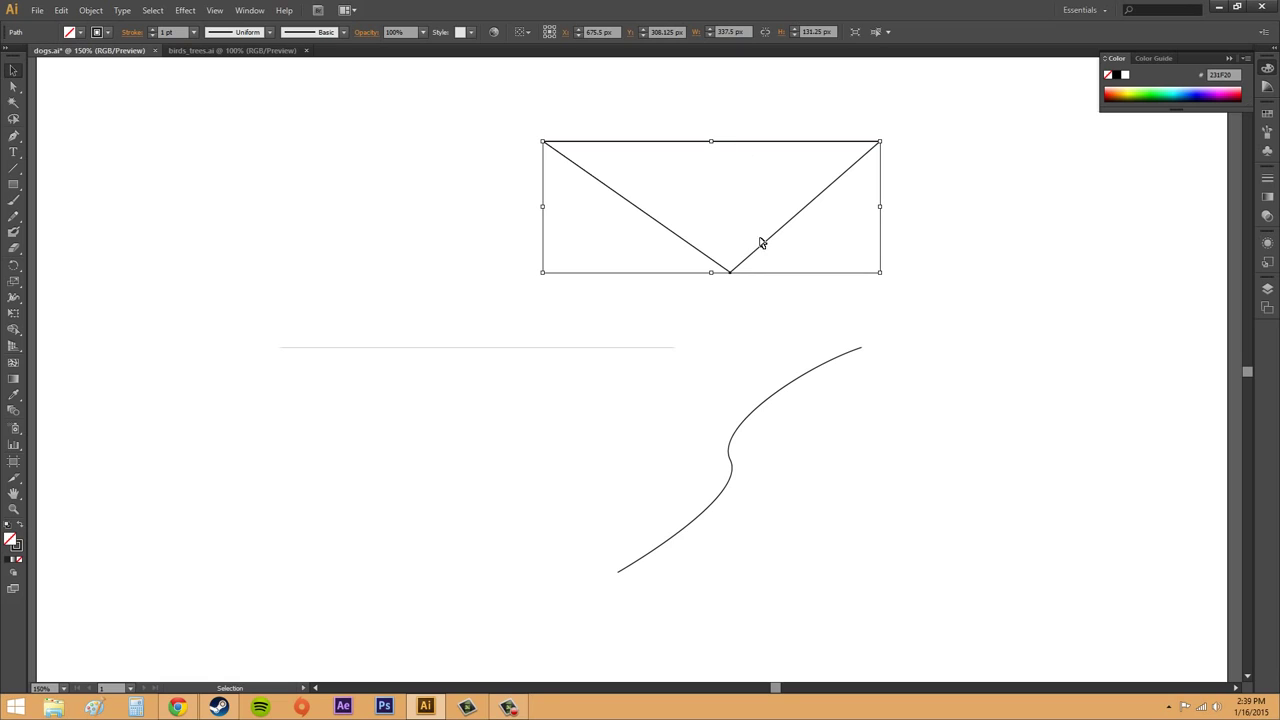
pyautogui.moveTo(759, 209); pyautogui.dragTo(800, 225)
pyautogui.click(623, 190)
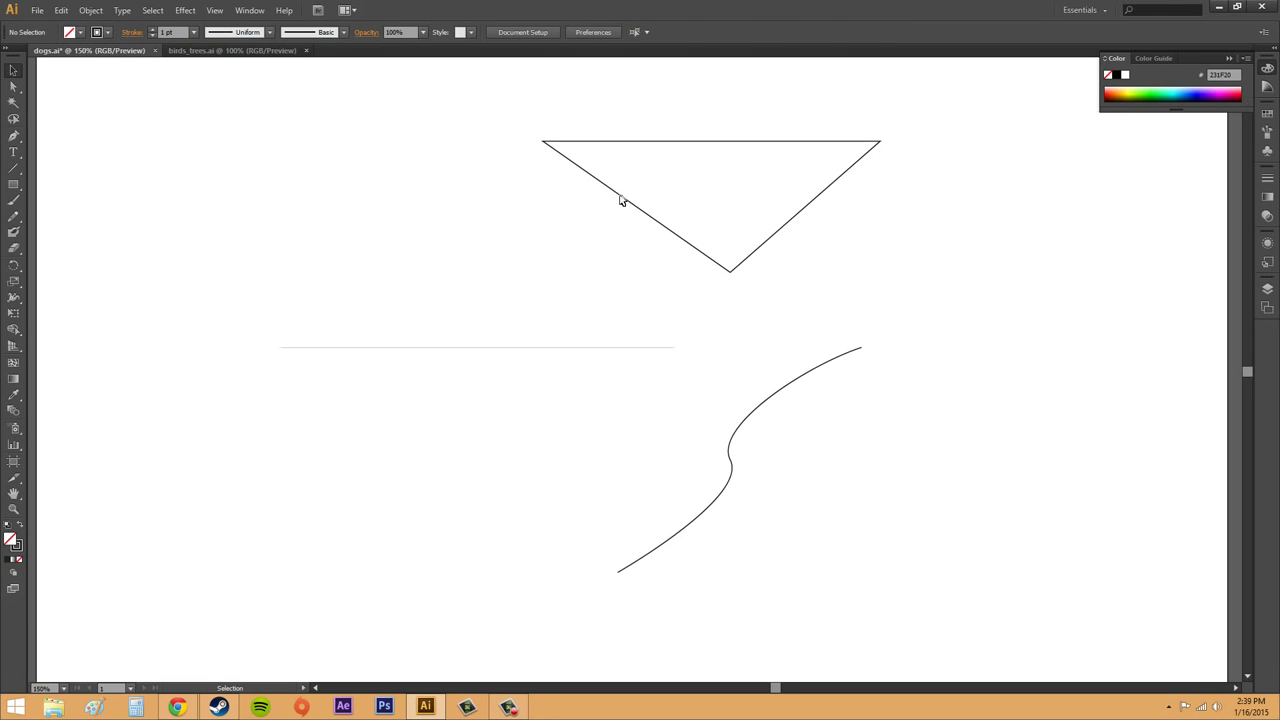
pyautogui.click(620, 200)
pyautogui.moveTo(543, 273); pyautogui.dragTo(578, 253)
pyautogui.click(476, 271)
# - Move only the triangle's bottom anchor point down about 19 px
pyautogui.click(13, 87)
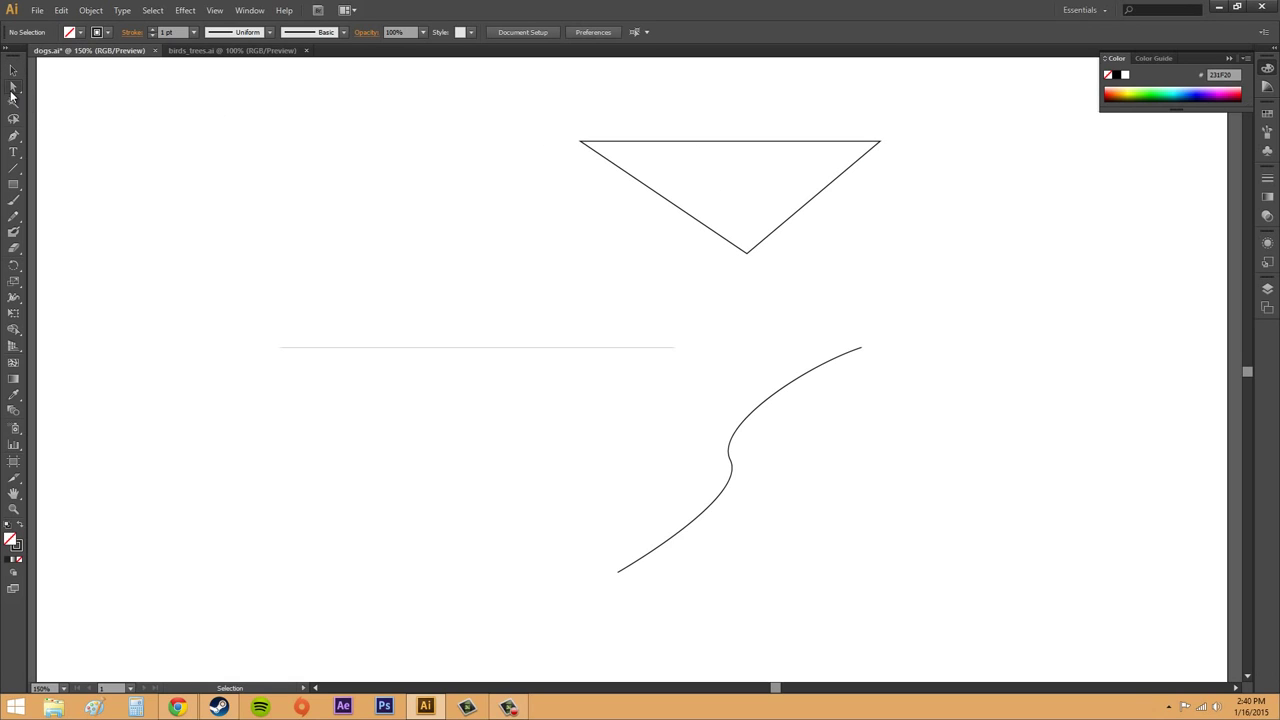
pyautogui.click(749, 254)
pyautogui.click(748, 255)
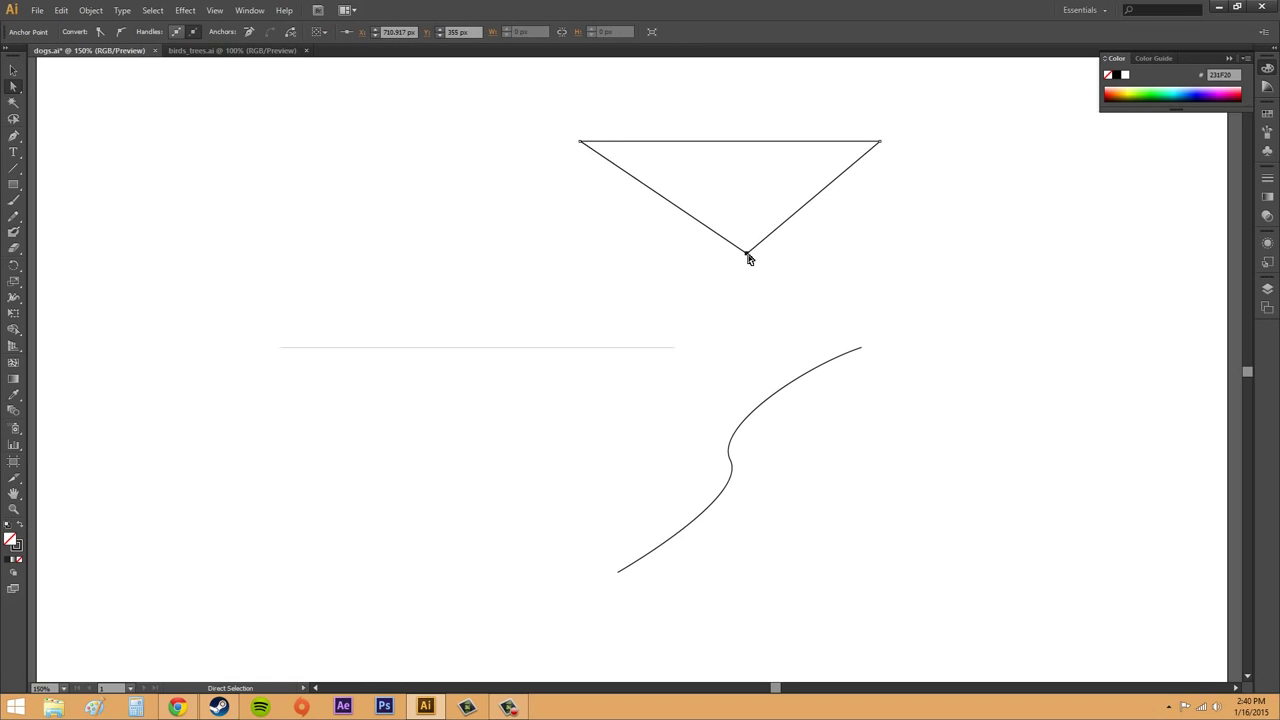
pyautogui.moveTo(747, 255); pyautogui.dragTo(766, 283)
# - Select the triangle's bottom and right anchor points together and move them about 131 px right and 38 px down
pyautogui.moveTo(714, 104); pyautogui.dragTo(910, 296)
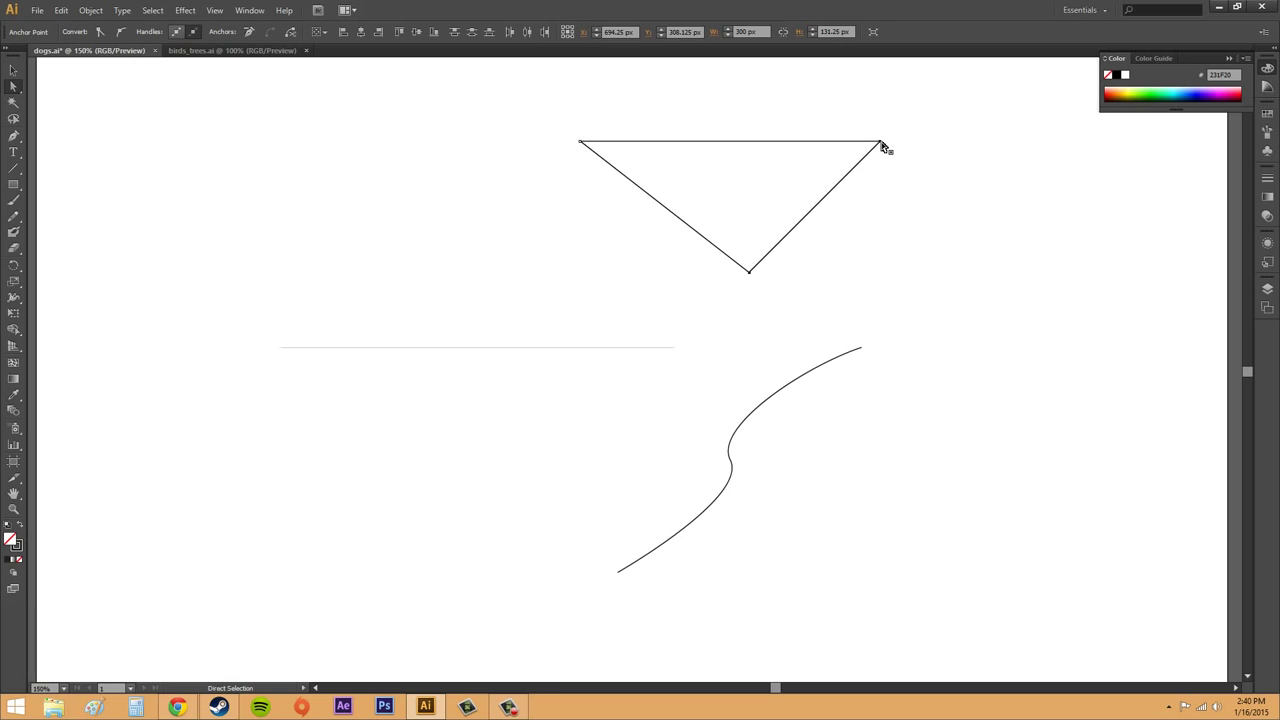
pyautogui.moveTo(881, 143); pyautogui.dragTo(1012, 180)
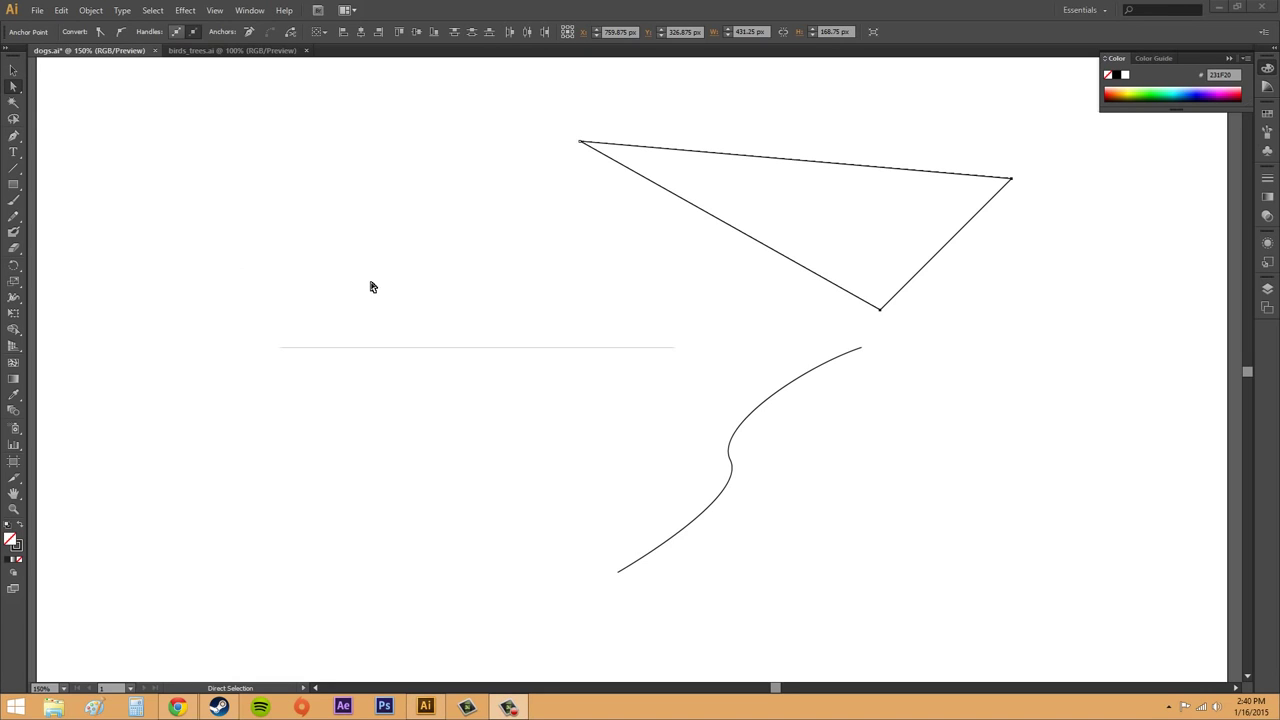
pyautogui.click(14, 84)
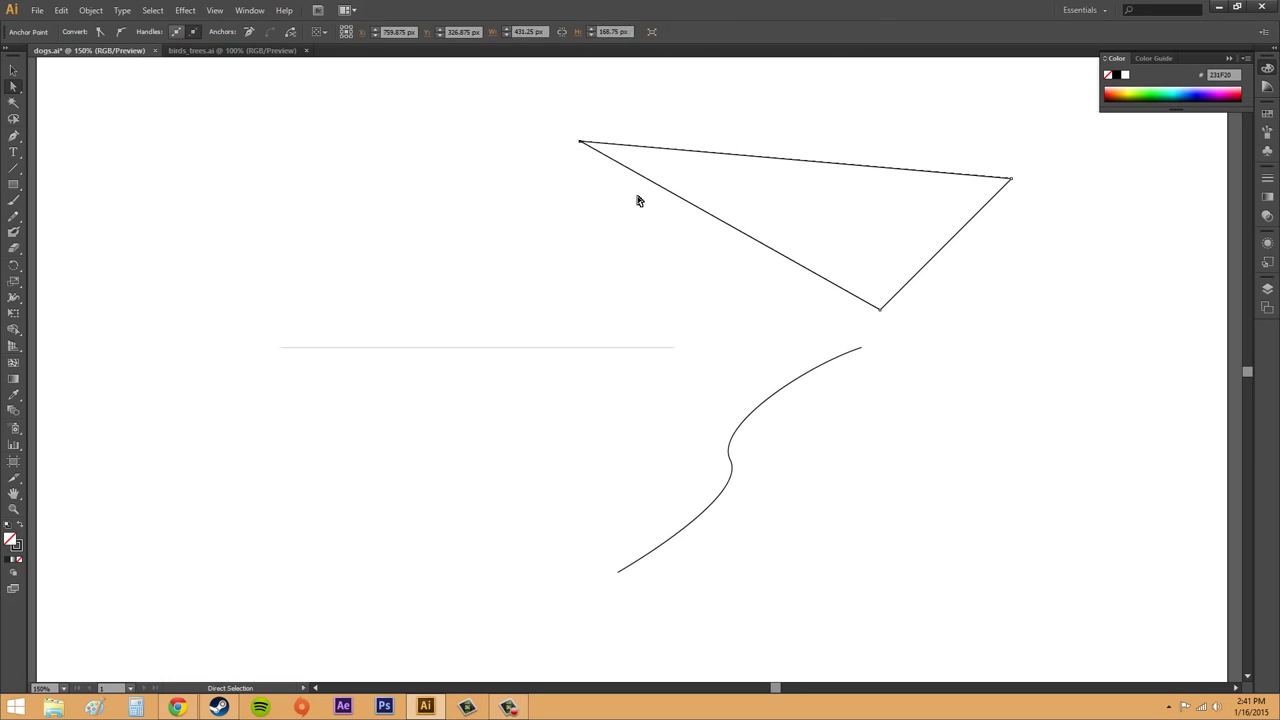
# - Select the triangle's upper-left anchor and the curve's middle anchor in turn to compare their handles, and clear the selection
pyautogui.moveTo(536, 97); pyautogui.dragTo(621, 196)
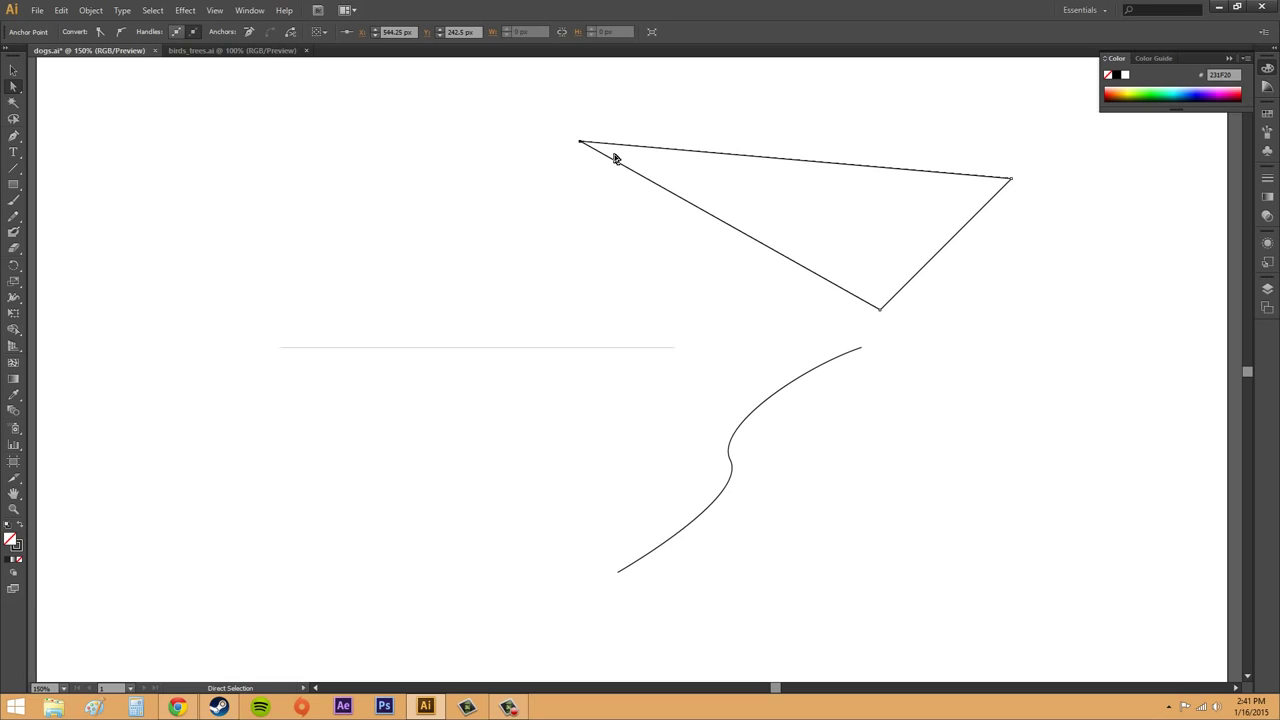
pyautogui.click(723, 457)
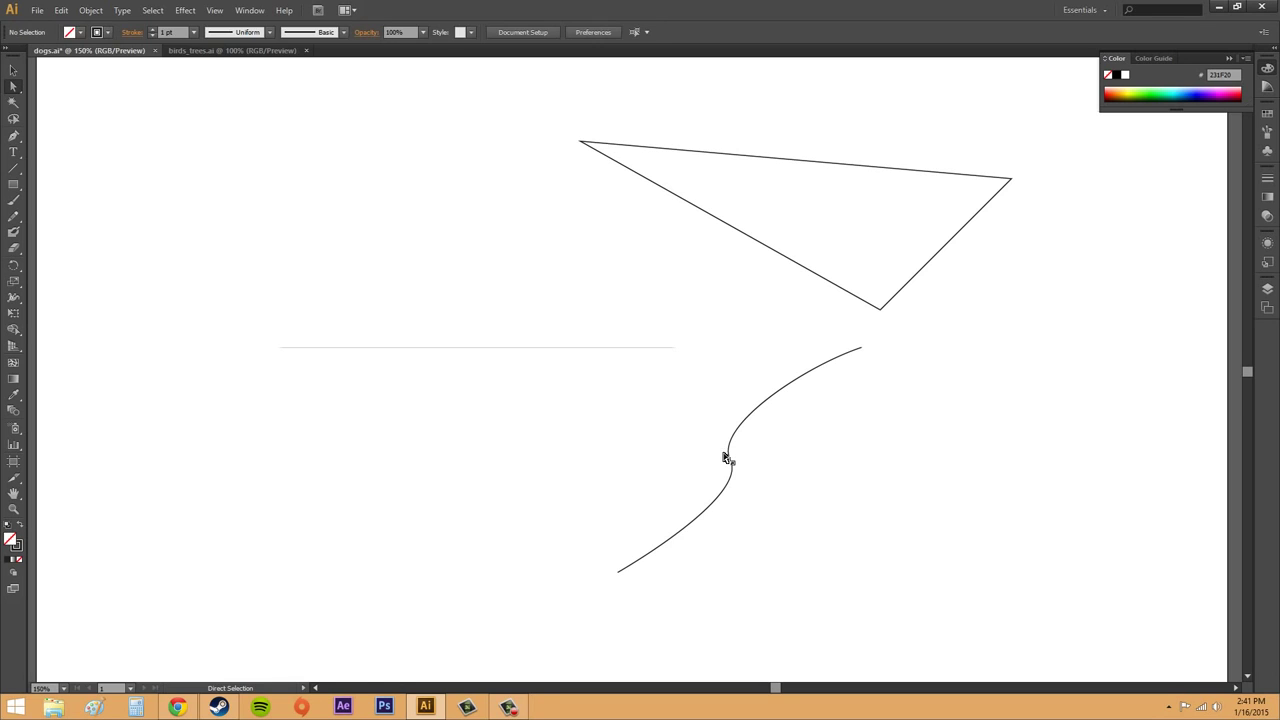
pyautogui.click(727, 459)
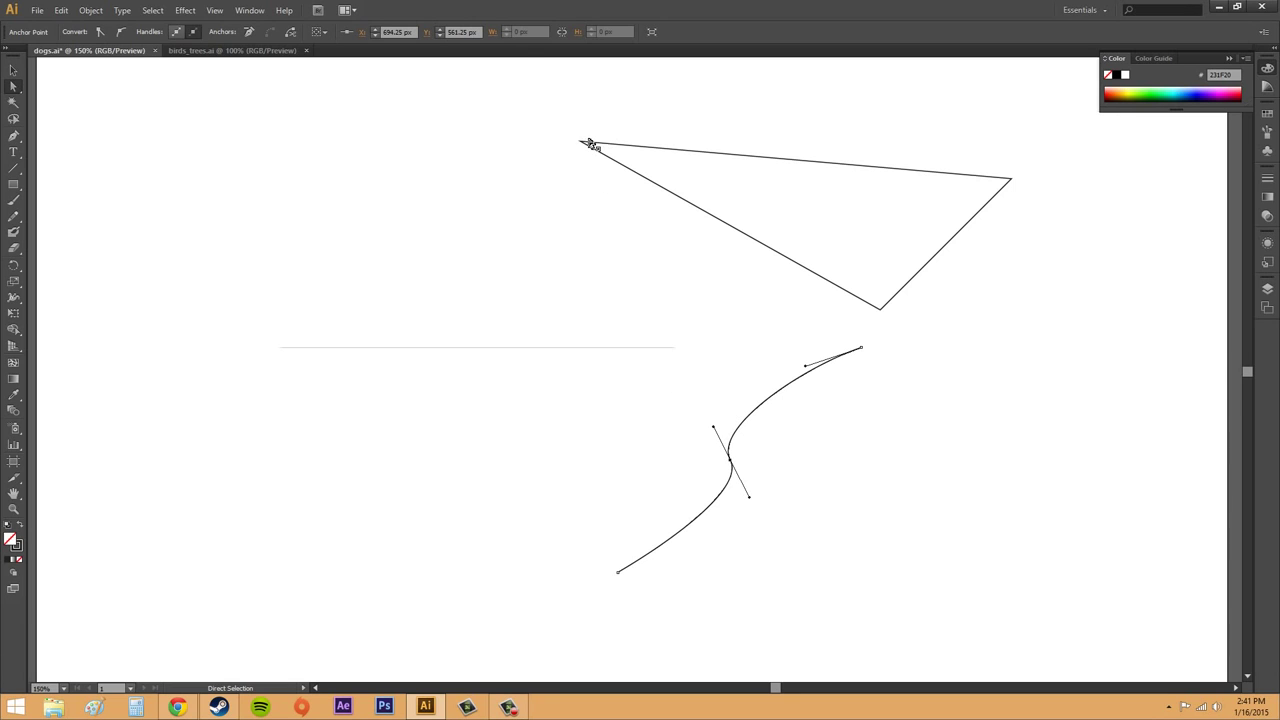
pyautogui.hotkey('ctrl', 'shift', 'a')
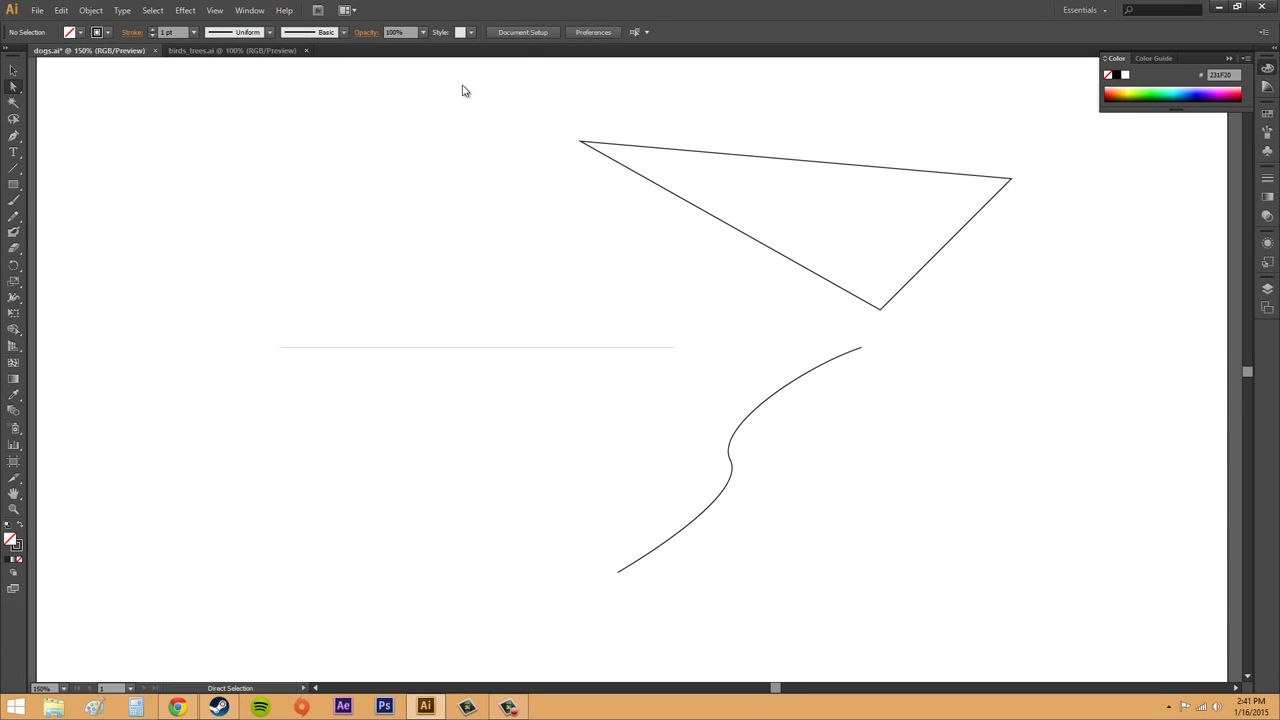
# - Hide the selection edges and try selecting the triangle's upper-left anchor and the curve's middle anchor
pyautogui.click(207, 12)
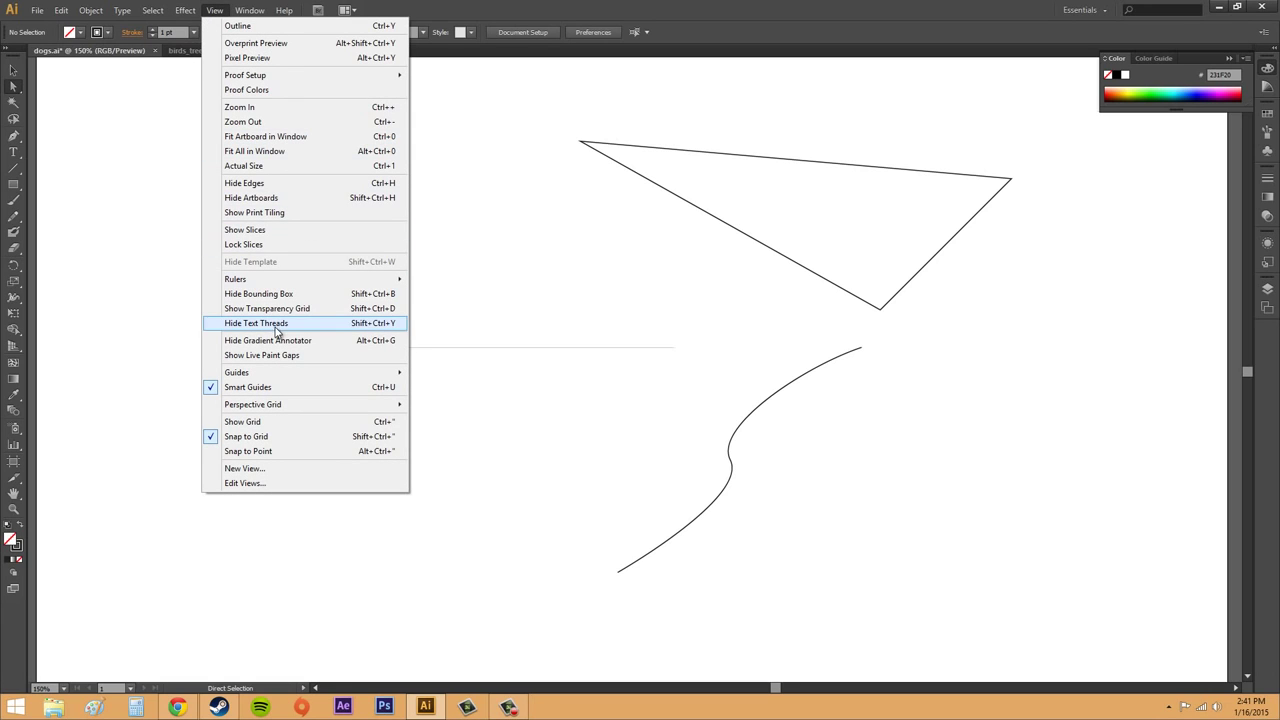
pyautogui.click(248, 186)
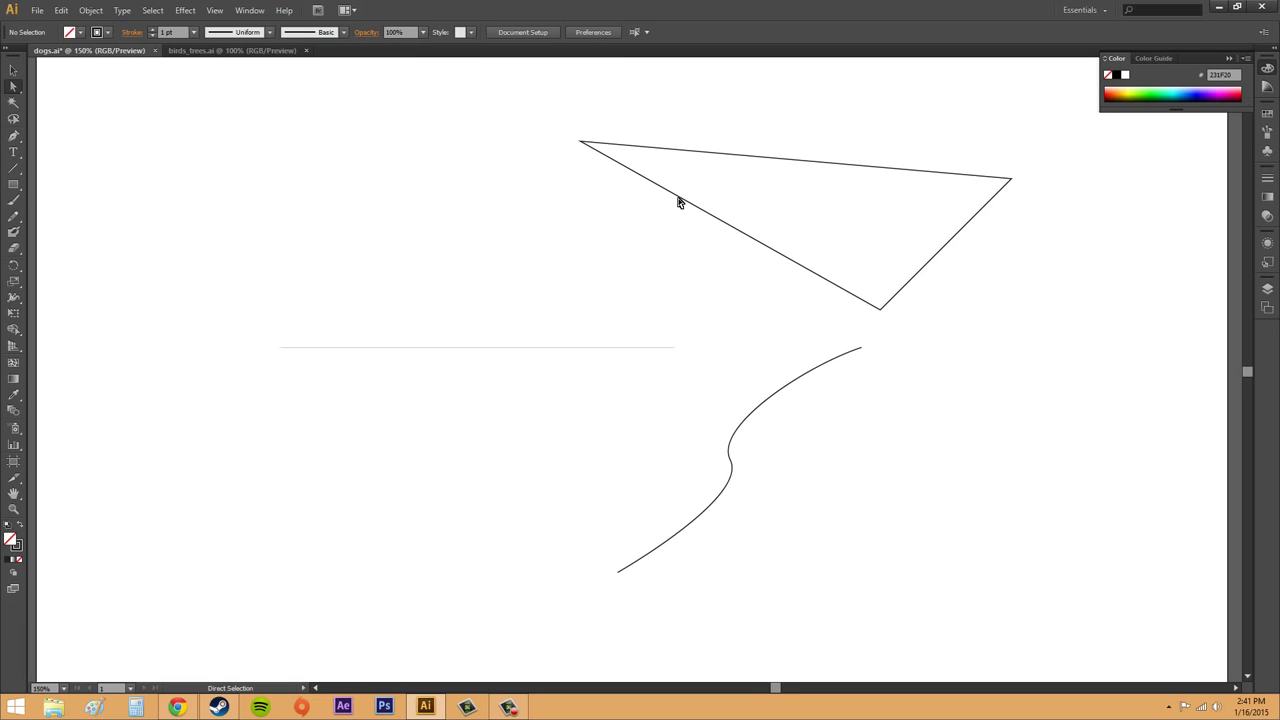
pyautogui.click(578, 143)
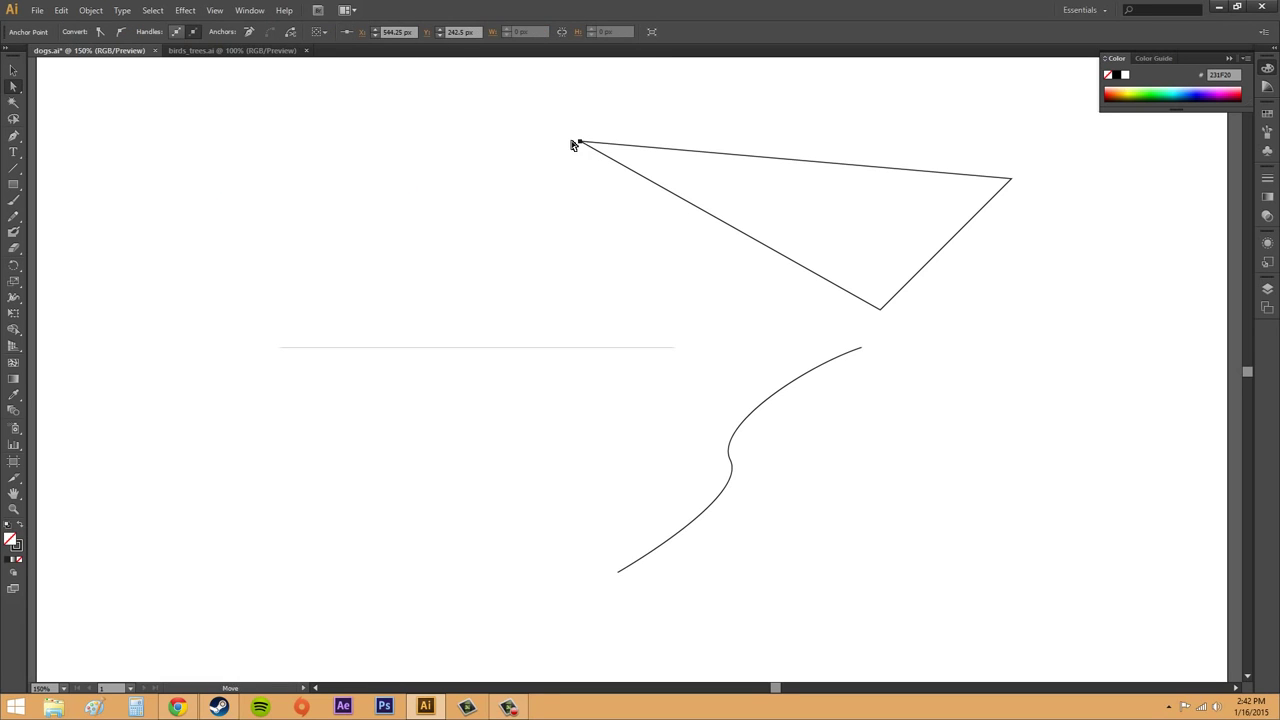
pyautogui.click(810, 372)
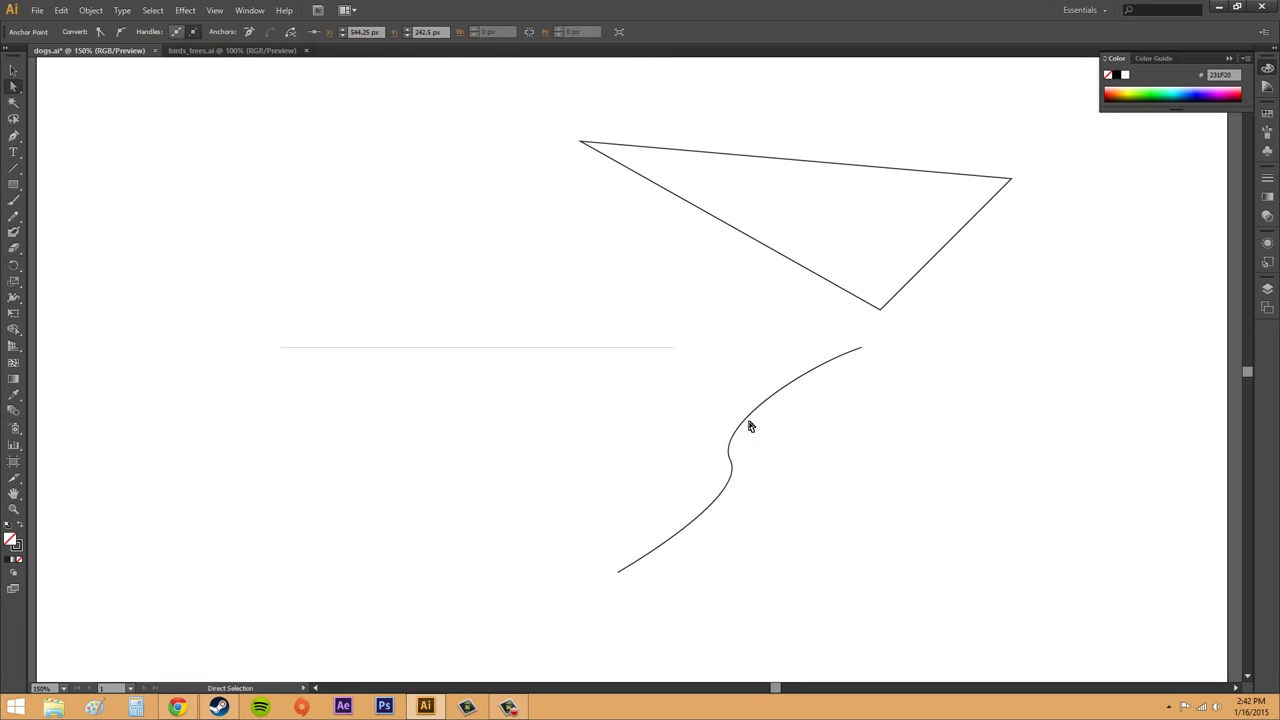
pyautogui.moveTo(750, 426); pyautogui.dragTo(726, 457)
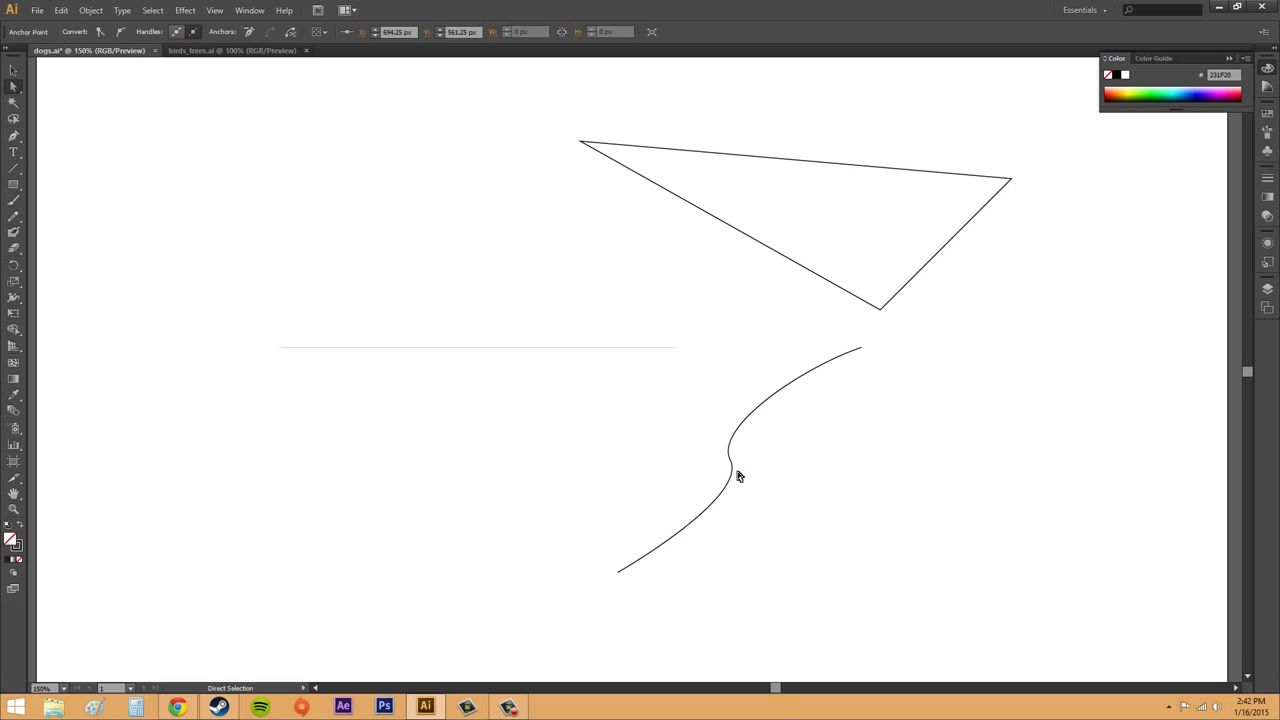
pyautogui.click(730, 463)
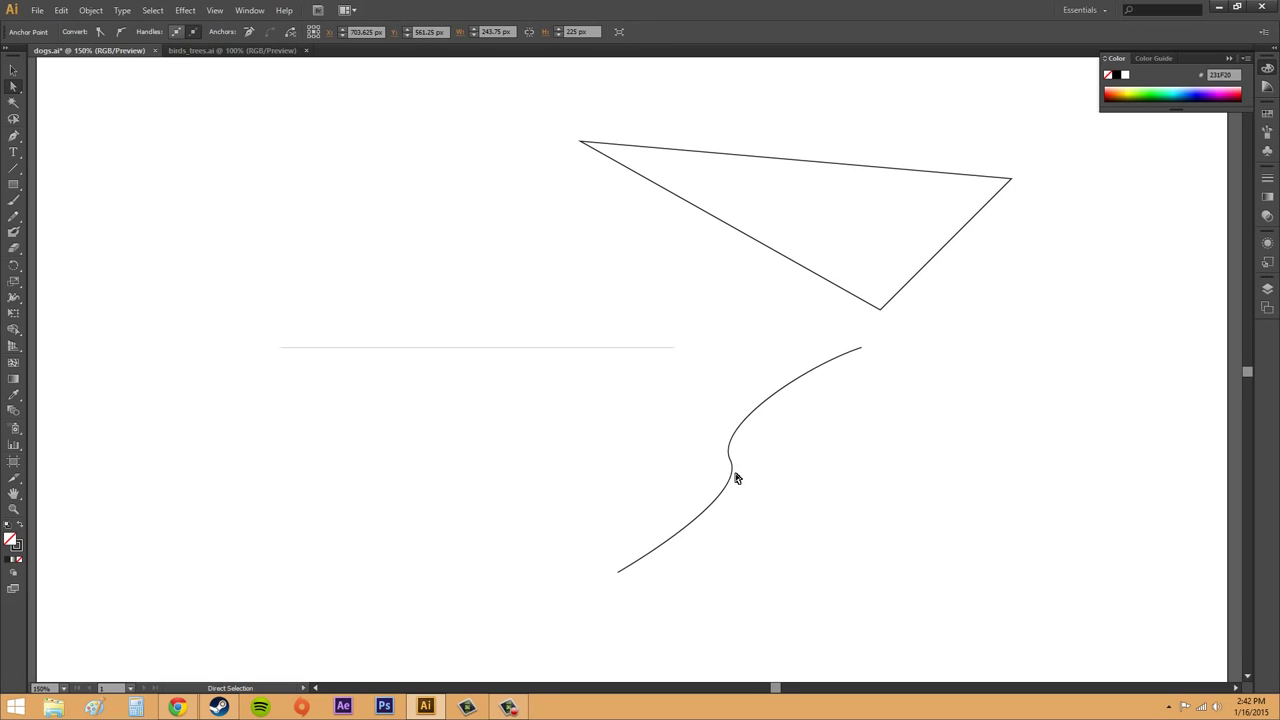
pyautogui.moveTo(714, 420); pyautogui.dragTo(790, 519)
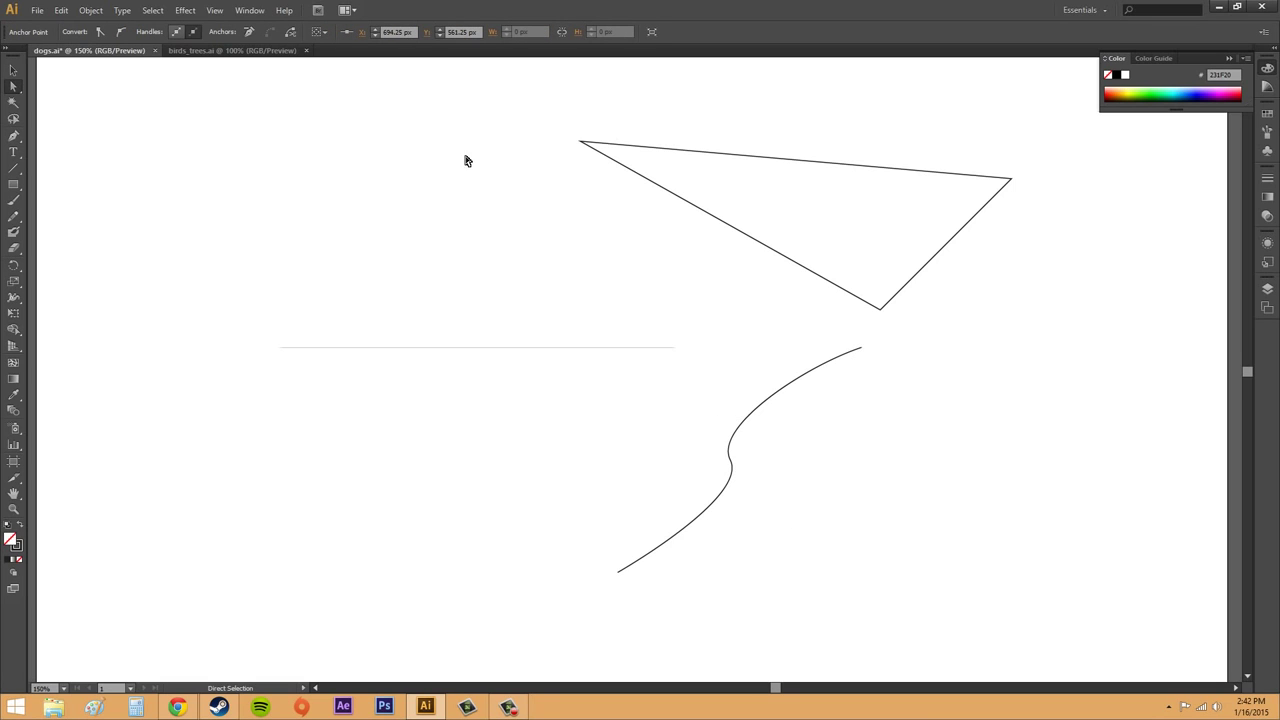
# - Show the selection edges again
pyautogui.click(211, 11)
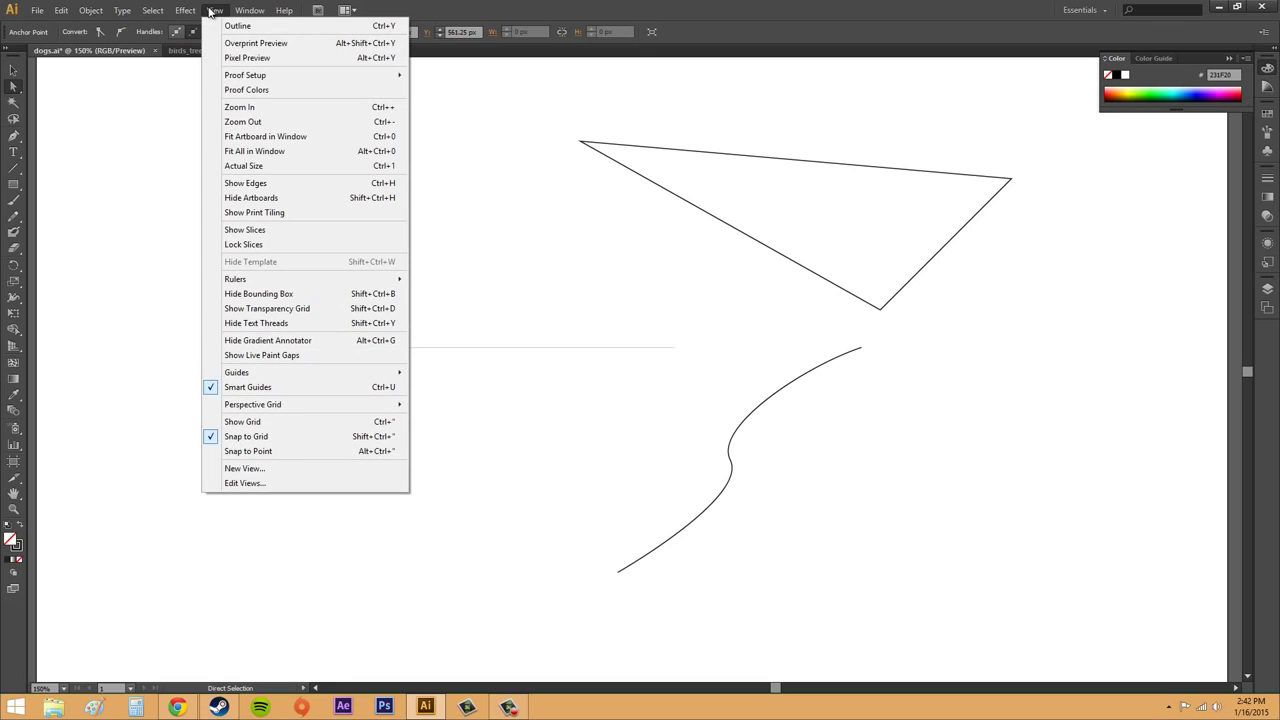
pyautogui.click(248, 183)
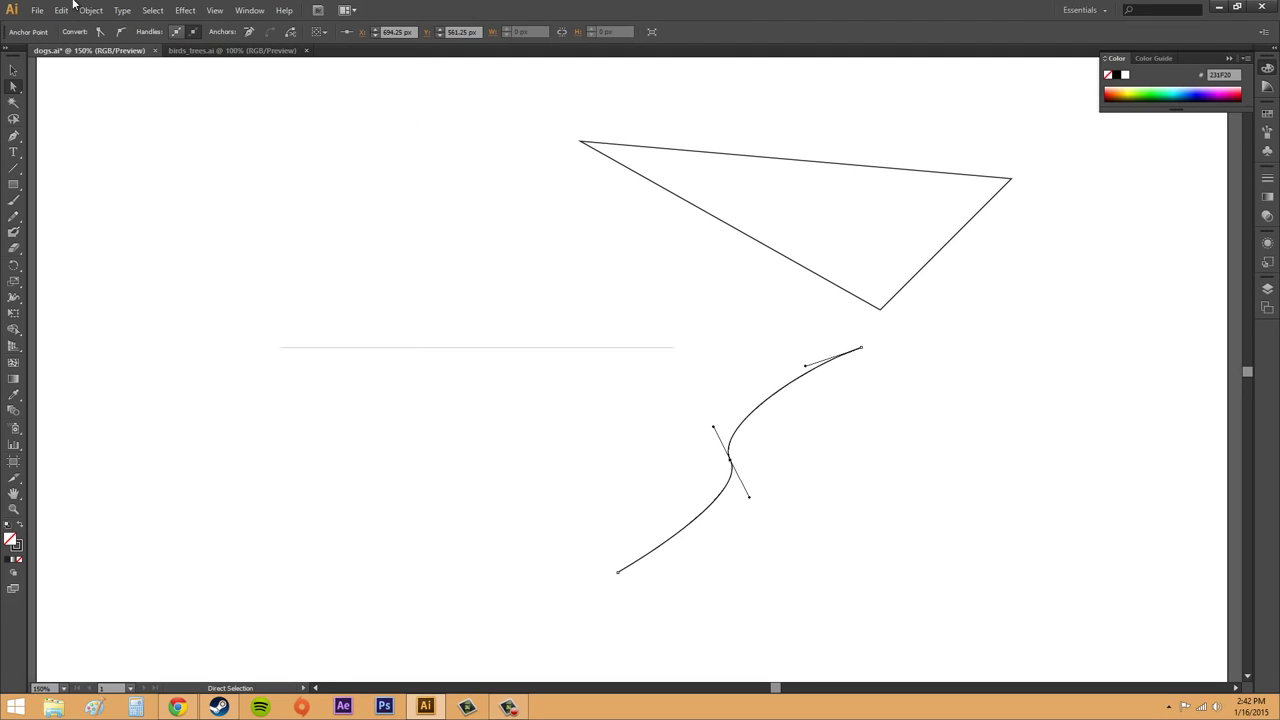
pyautogui.click(207, 11)
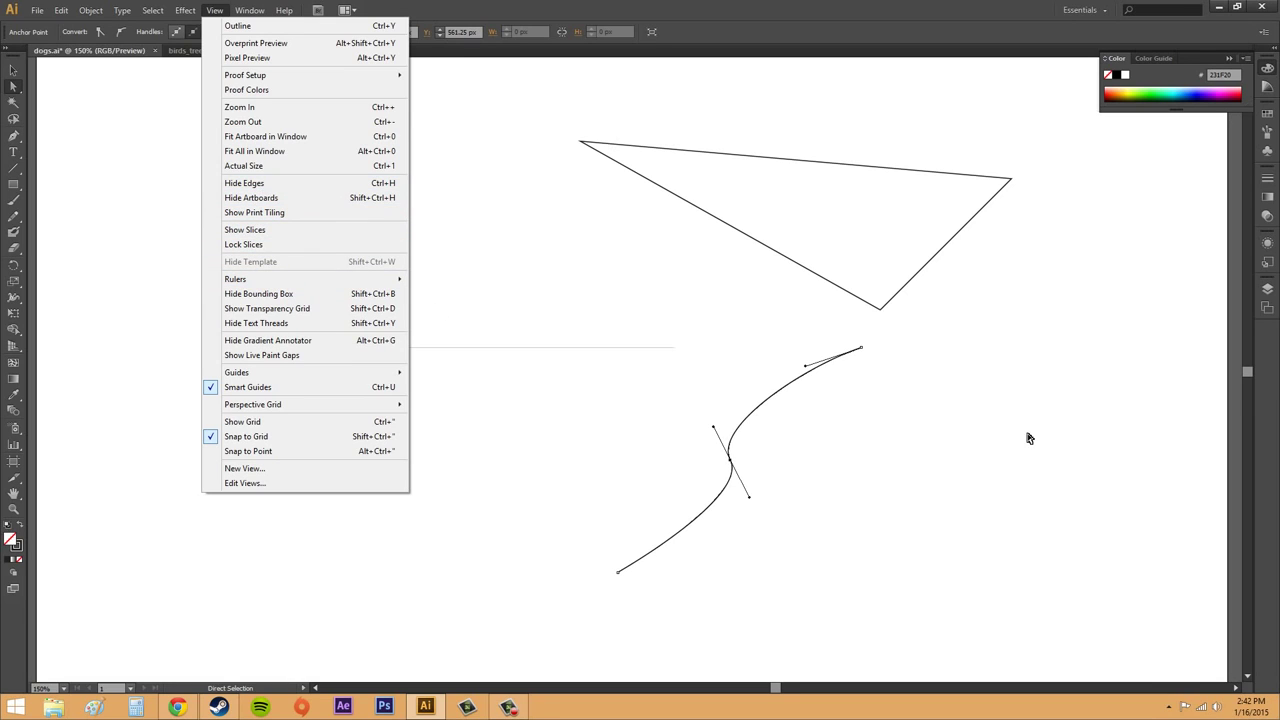
pyautogui.click(1030, 438)
# - Select the curve's upper end and middle anchors together and turn on handle display for multiple selected anchor points
pyautogui.click(729, 458)
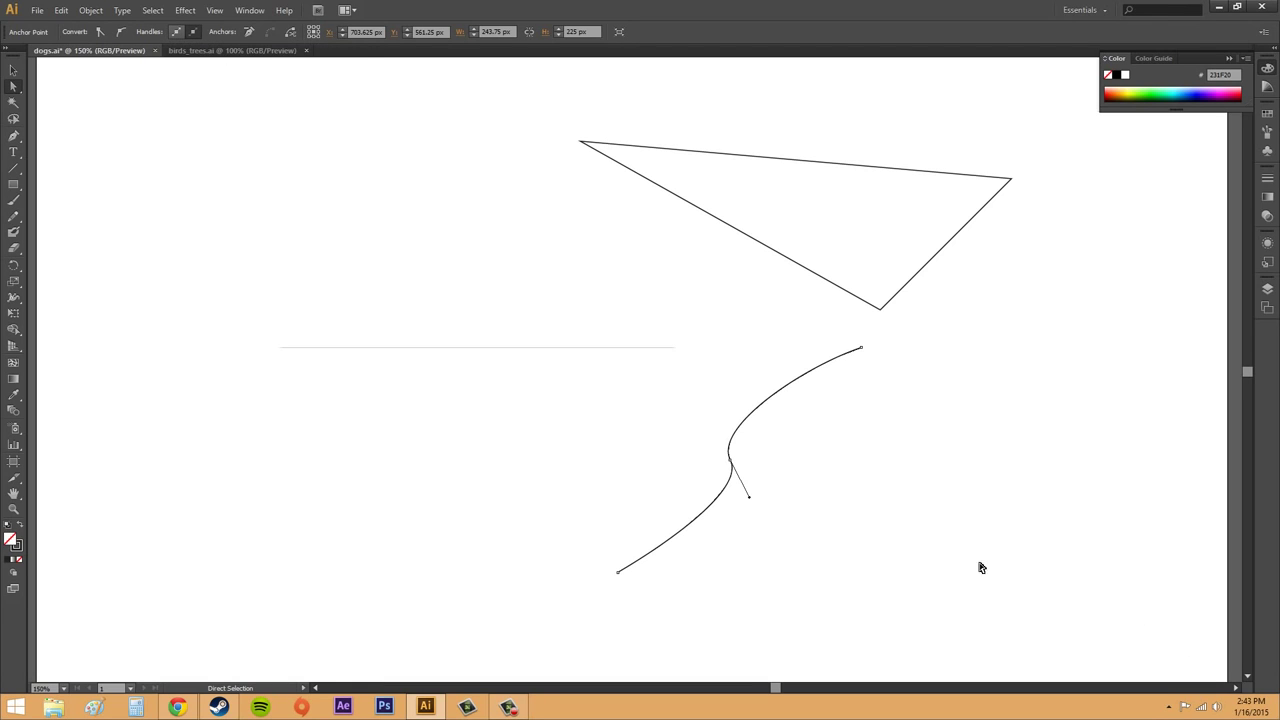
pyautogui.moveTo(722, 324); pyautogui.dragTo(908, 478)
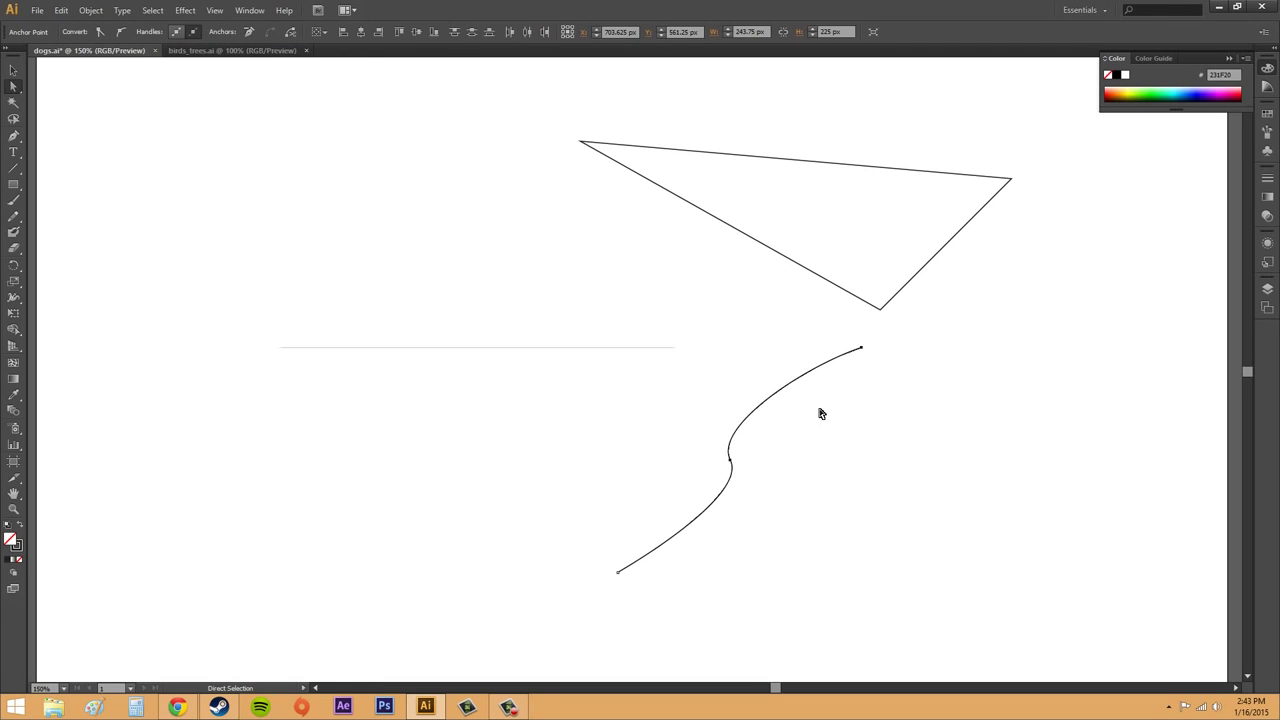
pyautogui.moveTo(703, 331); pyautogui.dragTo(937, 517)
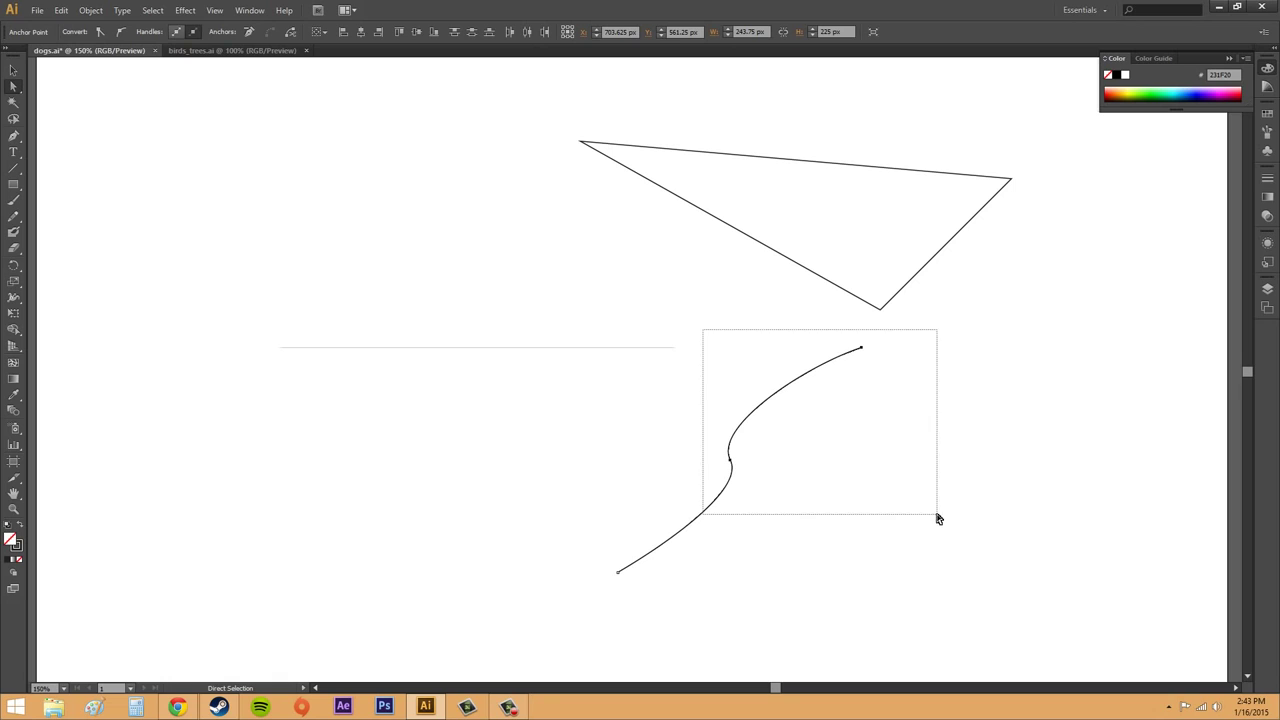
pyautogui.click(179, 34)
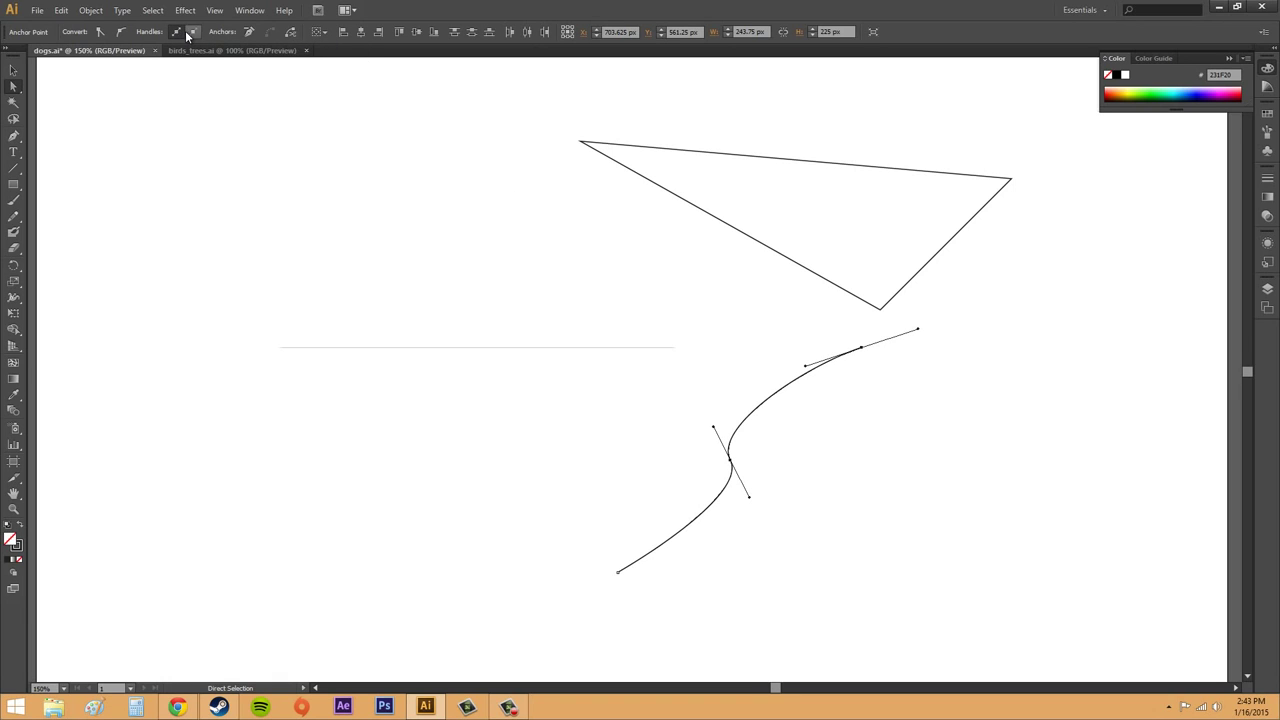
pyautogui.click(190, 34)
pyautogui.click(178, 34)
pyautogui.click(191, 33)
pyautogui.click(178, 33)
pyautogui.click(786, 406)
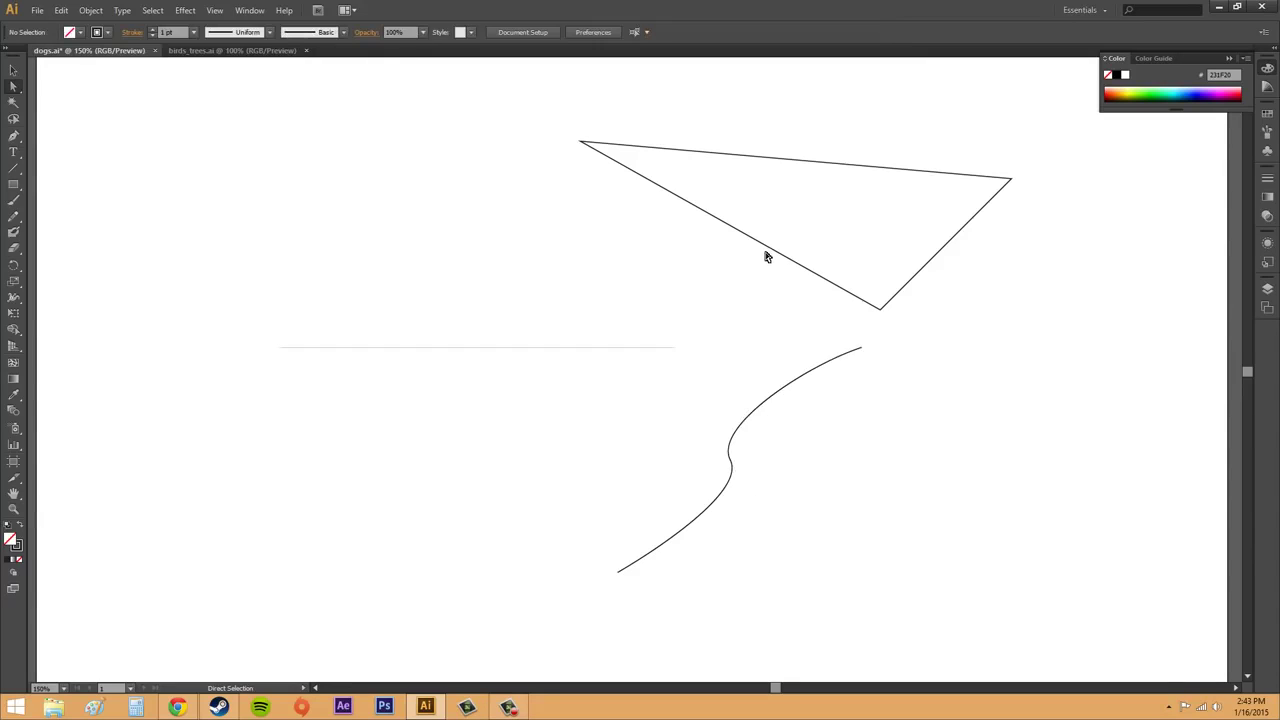
# - Compare the triangle's straight edge with the curve's upper end and middle anchors by selecting each one
pyautogui.click(766, 247)
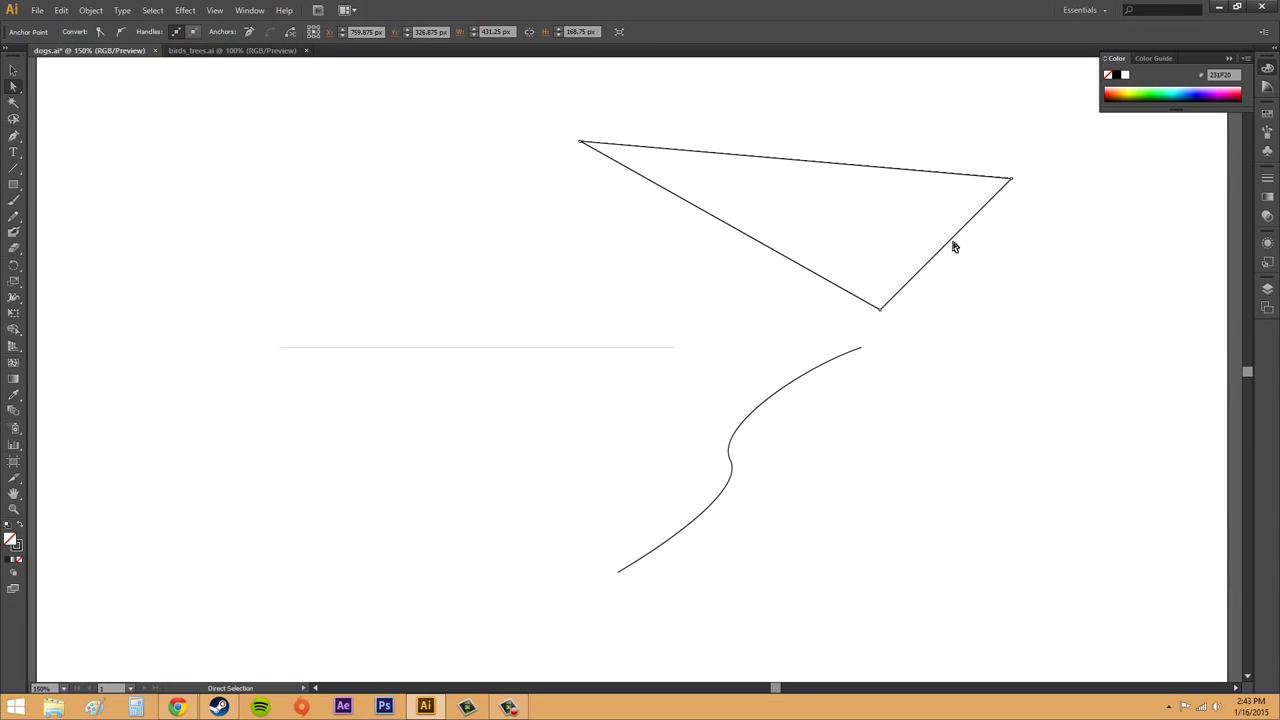
pyautogui.click(835, 359)
pyautogui.click(863, 350)
pyautogui.click(861, 351)
pyautogui.click(733, 463)
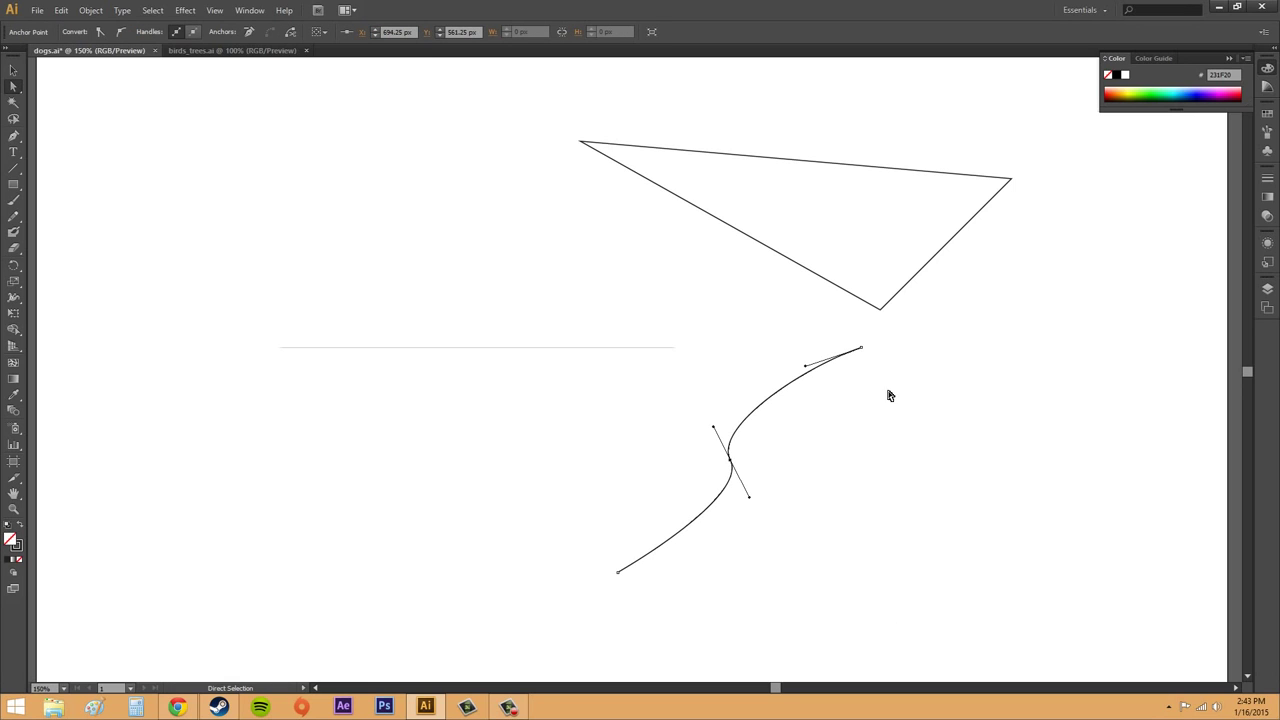
# - Raise the inner direction handle of the curve's upper end anchor until it is horizontal, and deselect the curve
pyautogui.click(803, 366)
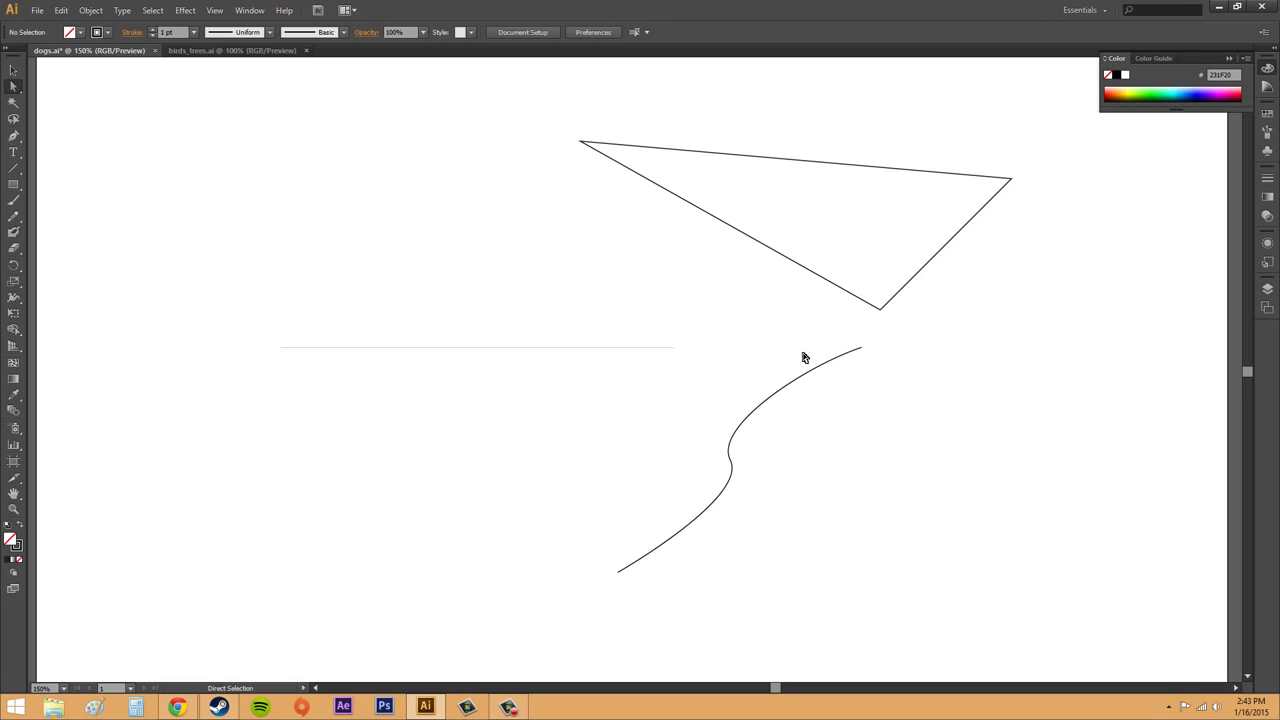
pyautogui.click(862, 349)
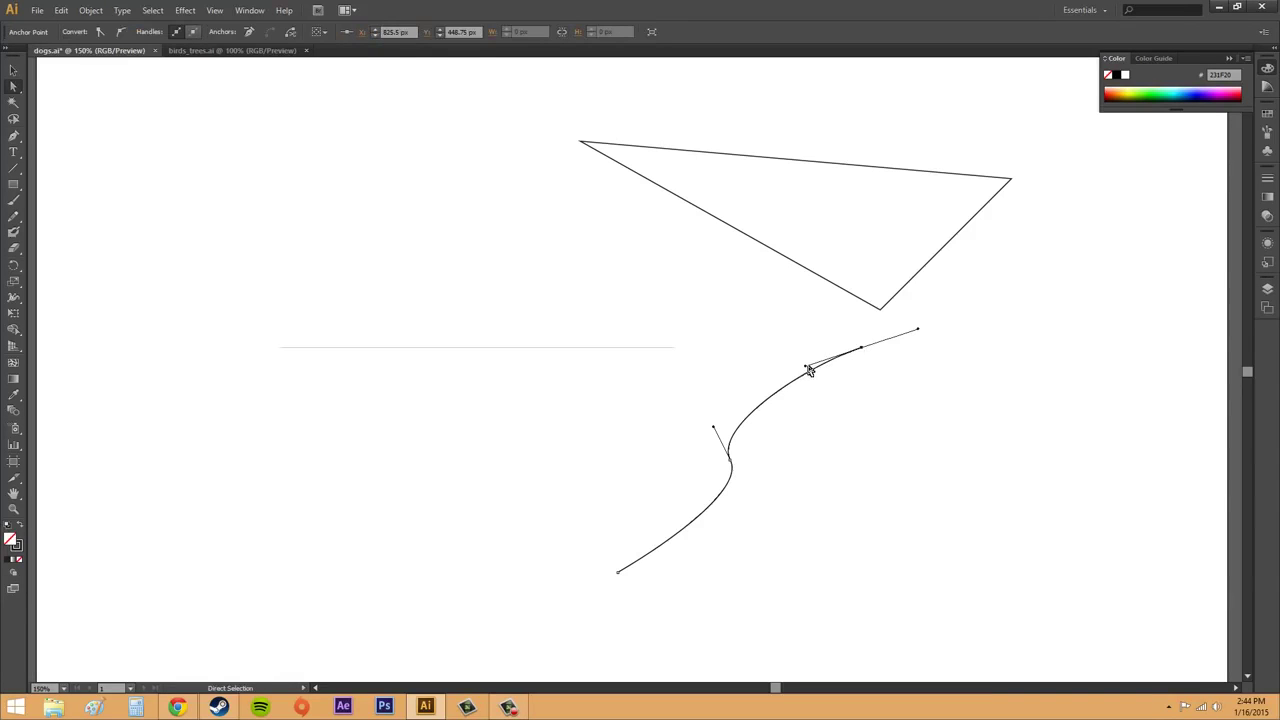
pyautogui.moveTo(809, 369); pyautogui.dragTo(804, 356)
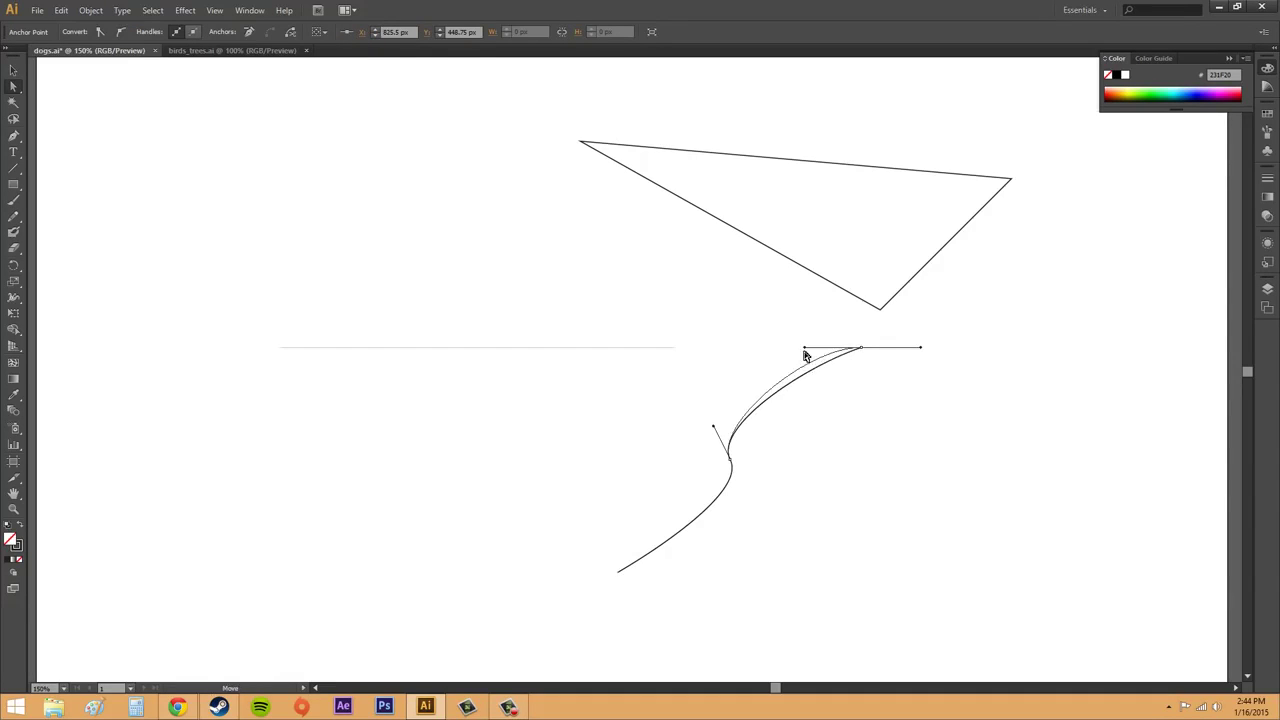
pyautogui.click(873, 418)
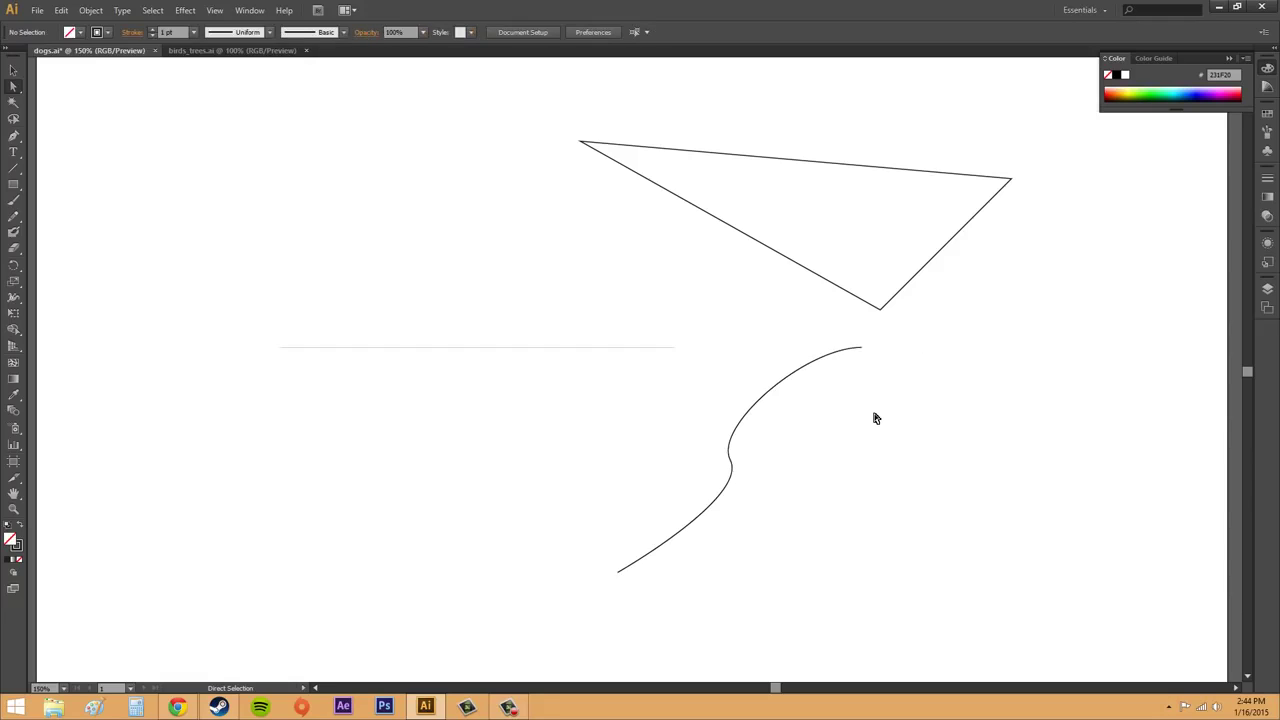